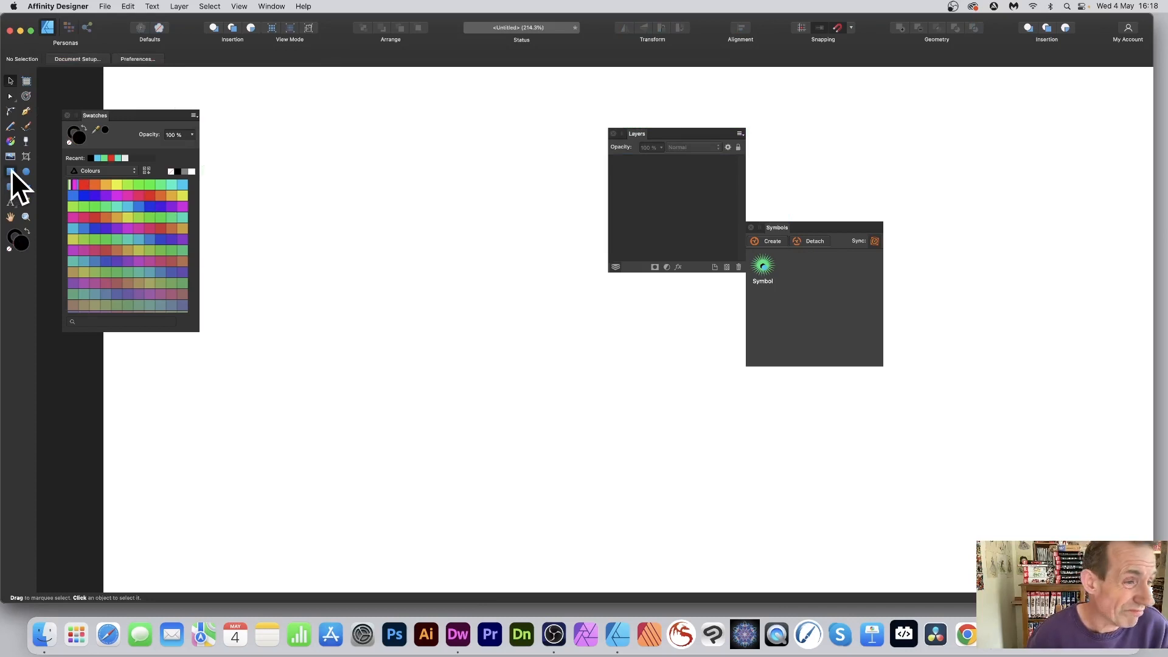
# Draw a large black rectangle and a yellow-filled five-pointed star overlapping its lower-left corner.
pyautogui.click(11, 172)
pyautogui.moveTo(235, 102); pyautogui.dragTo(794, 457)
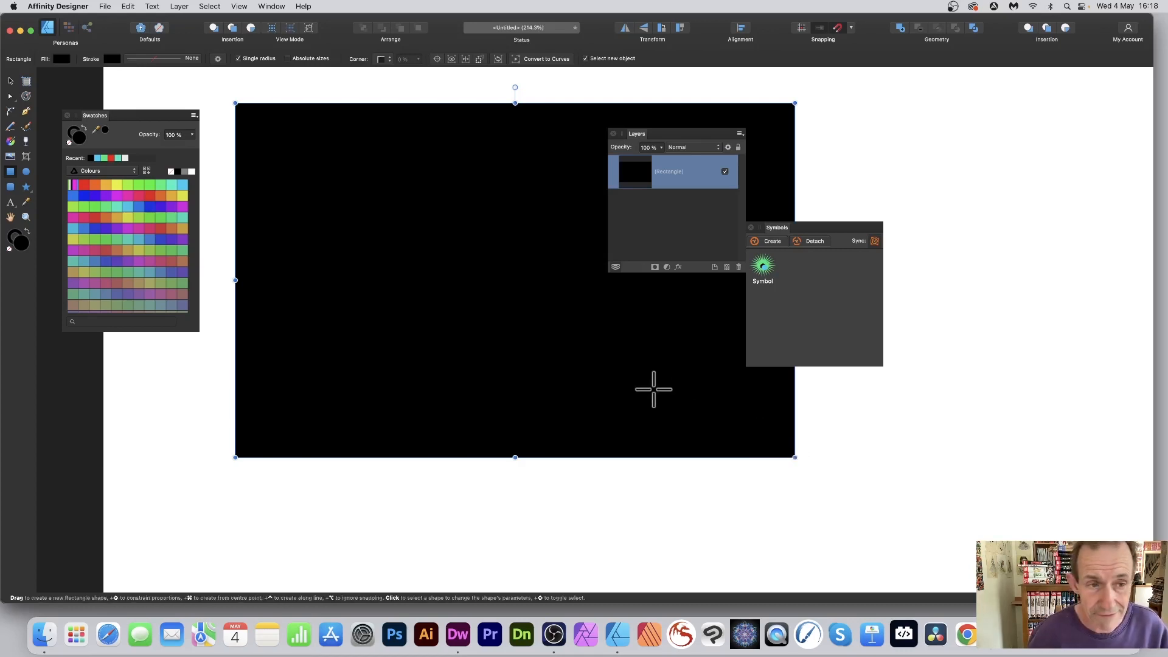
pyautogui.click(25, 187)
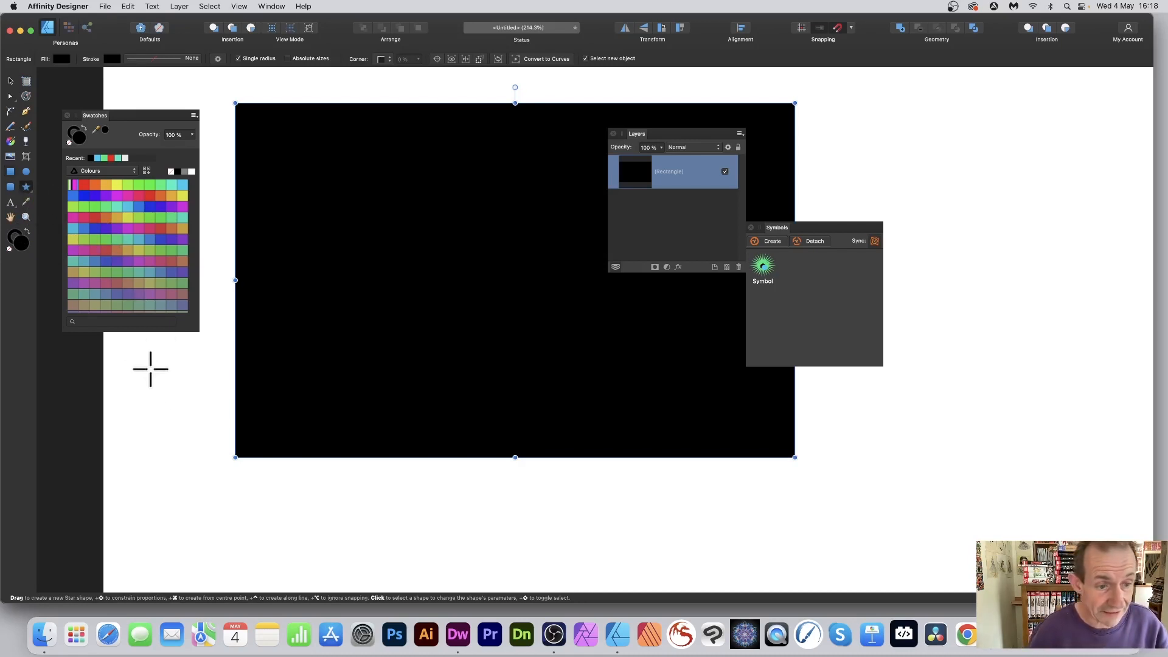
pyautogui.moveTo(143, 356); pyautogui.dragTo(313, 518)
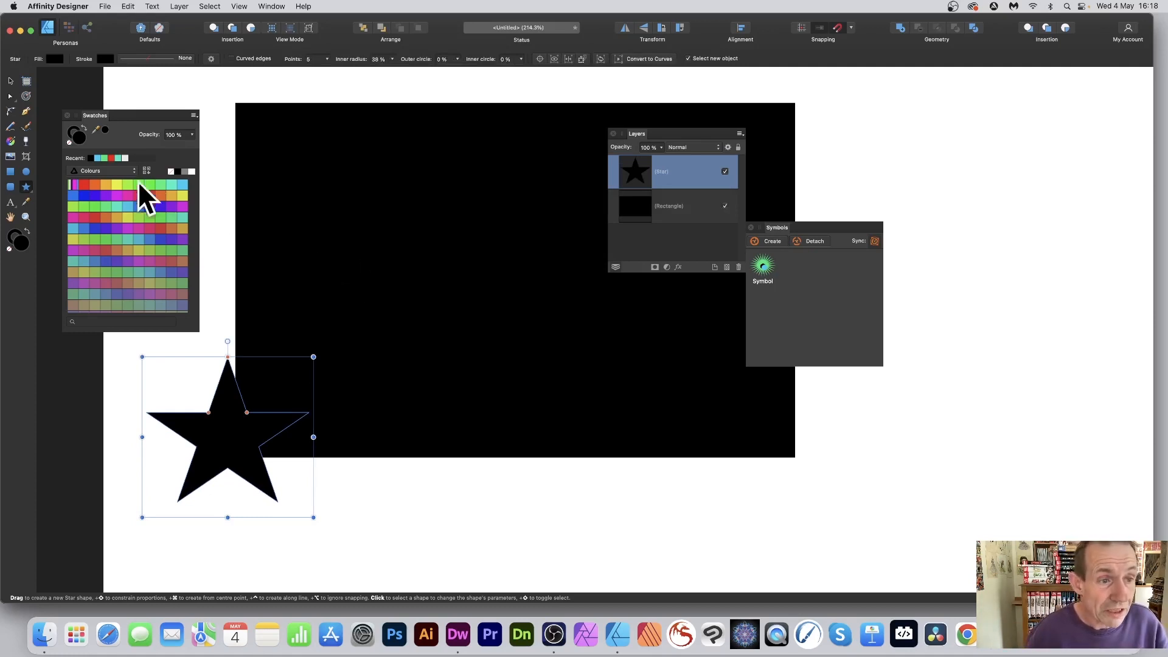
pyautogui.click(119, 184)
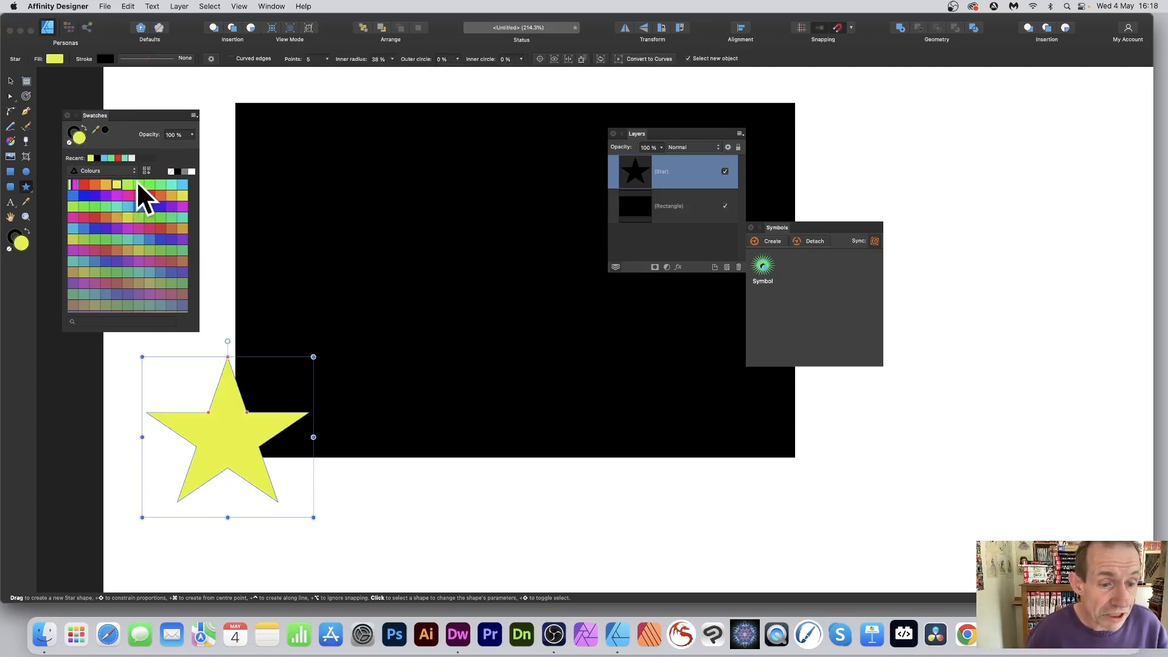
# Move the yellow star fully onto the black rectangle and create a symbol from it.
pyautogui.click(10, 81)
pyautogui.moveTo(229, 410); pyautogui.dragTo(332, 273)
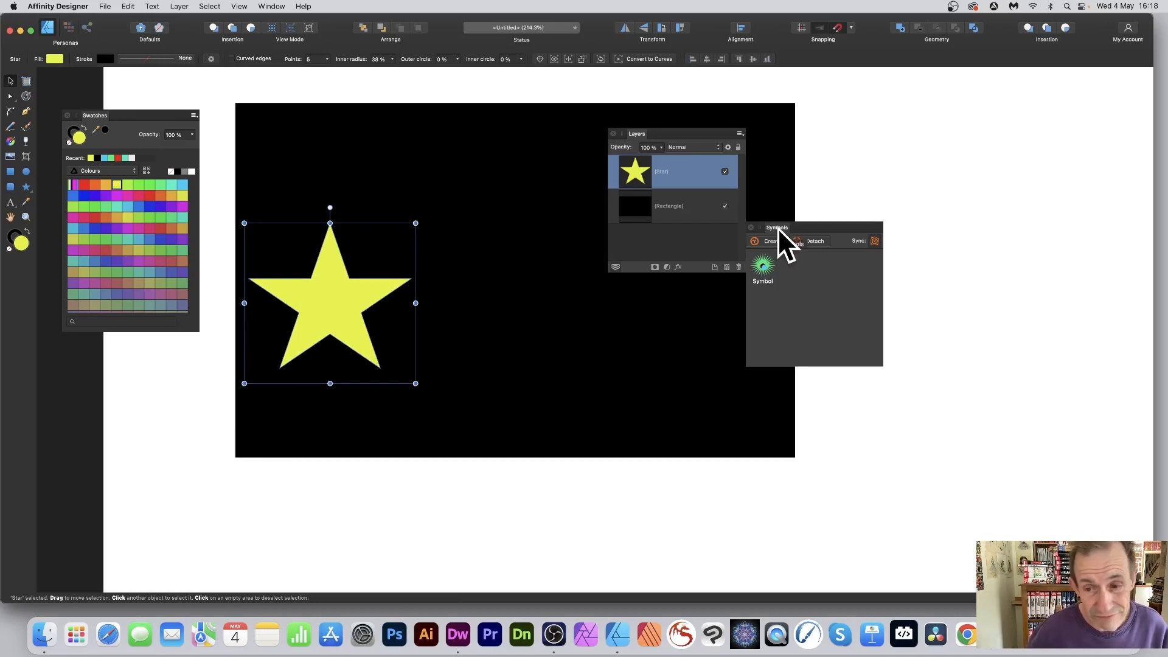
pyautogui.moveTo(777, 227); pyautogui.dragTo(789, 212)
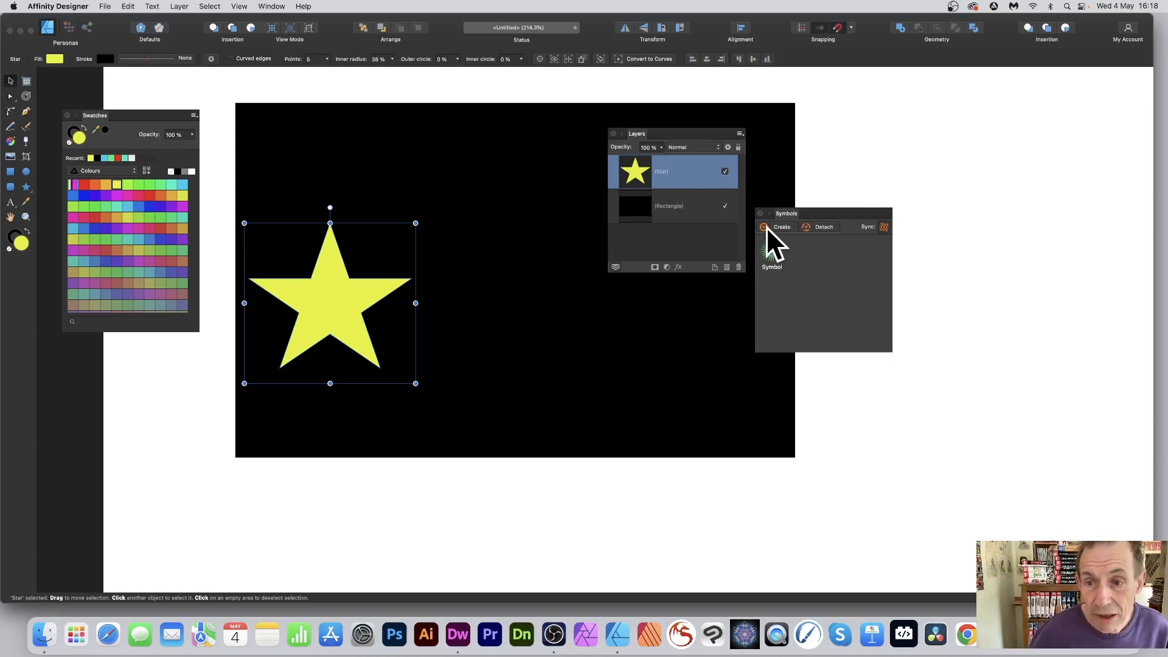
pyautogui.click(782, 228)
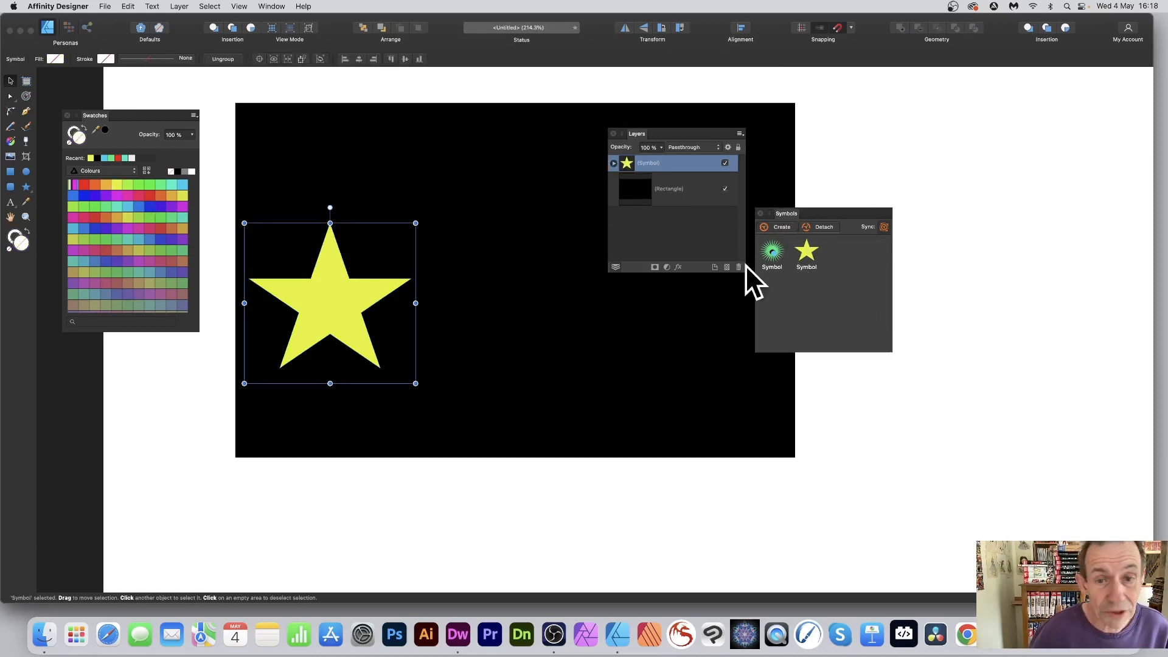
# Delete the star from the page and place a fresh instance of the star symbol across the rectangle's lower-left edge.
pyautogui.moveTo(350, 318); pyautogui.dragTo(209, 383)
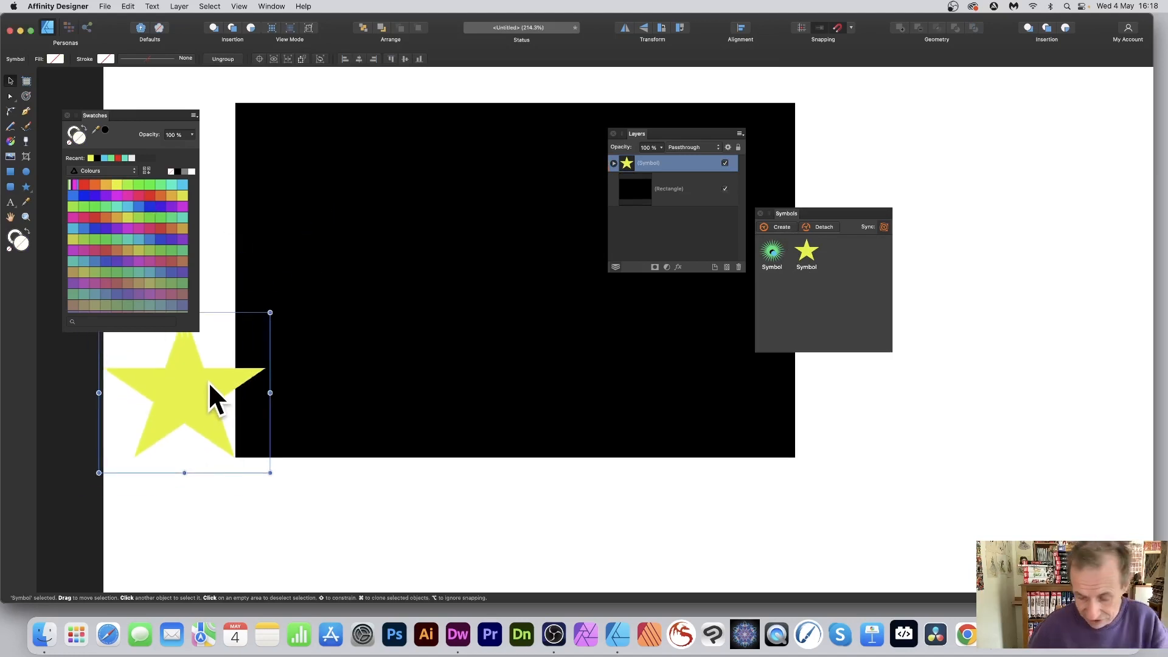
pyautogui.press('Delete')
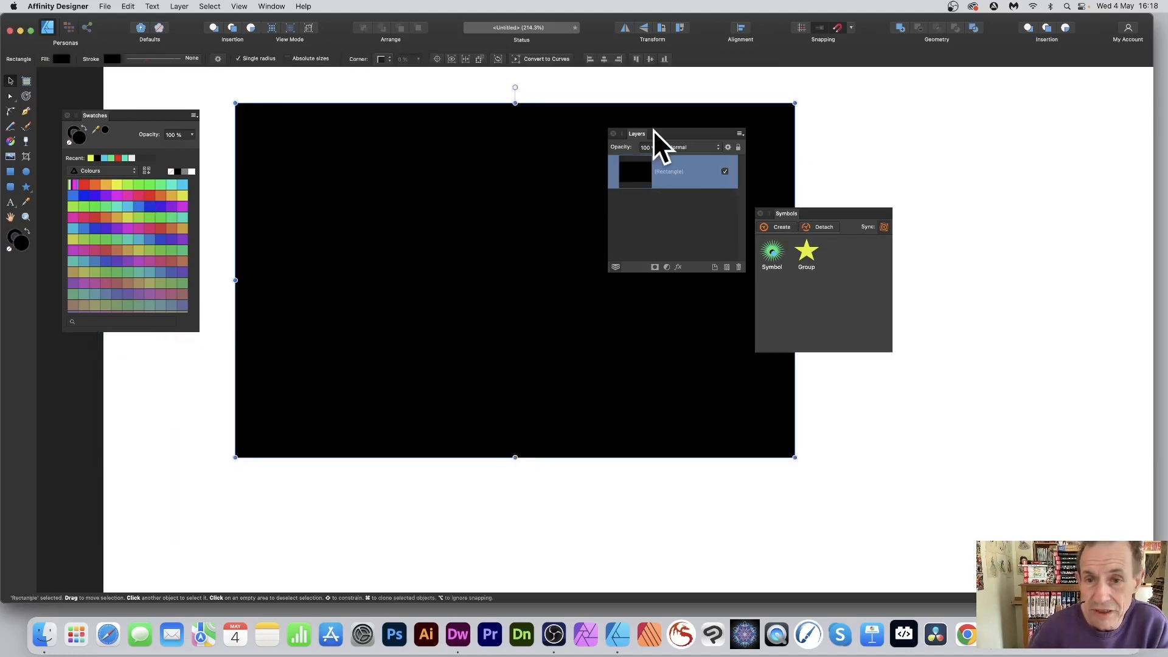
pyautogui.moveTo(638, 134); pyautogui.dragTo(654, 88)
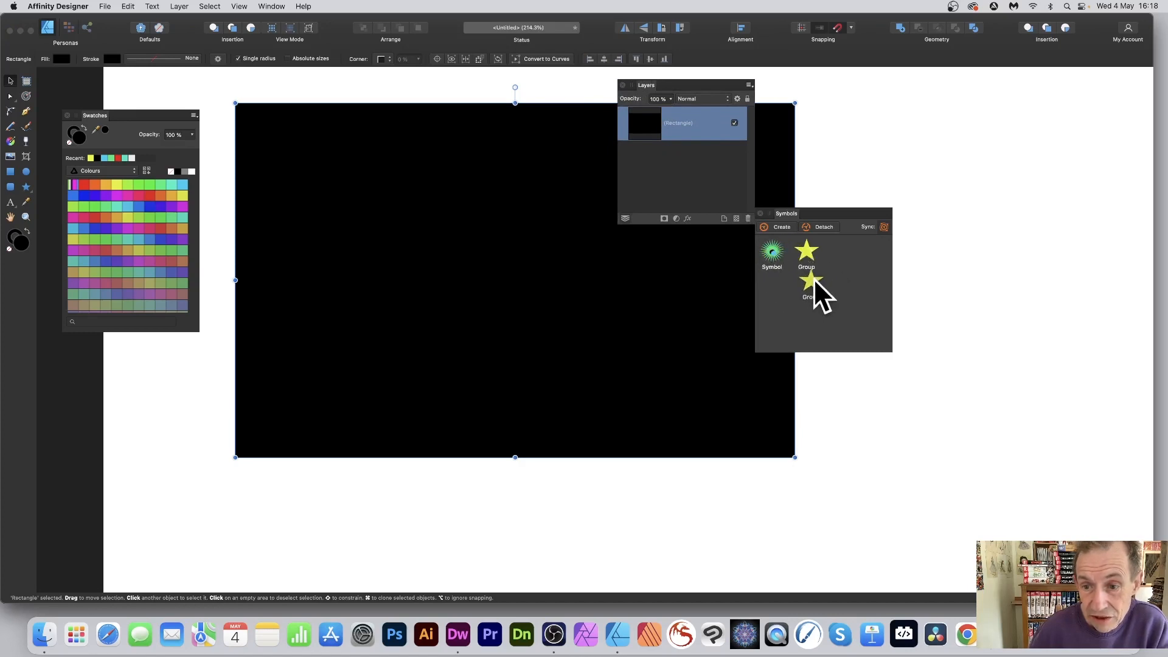
pyautogui.moveTo(814, 281); pyautogui.dragTo(292, 379)
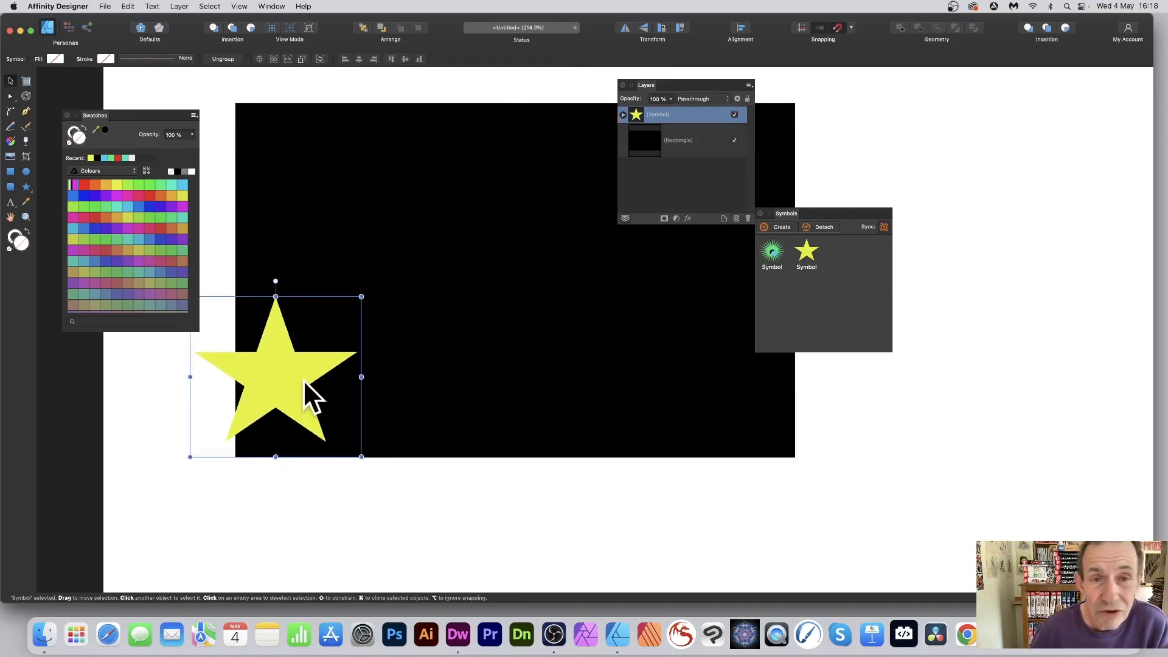
# Cut the star symbol and paste it inside the black rectangle so the rectangle clips it.
pyautogui.click(129, 6)
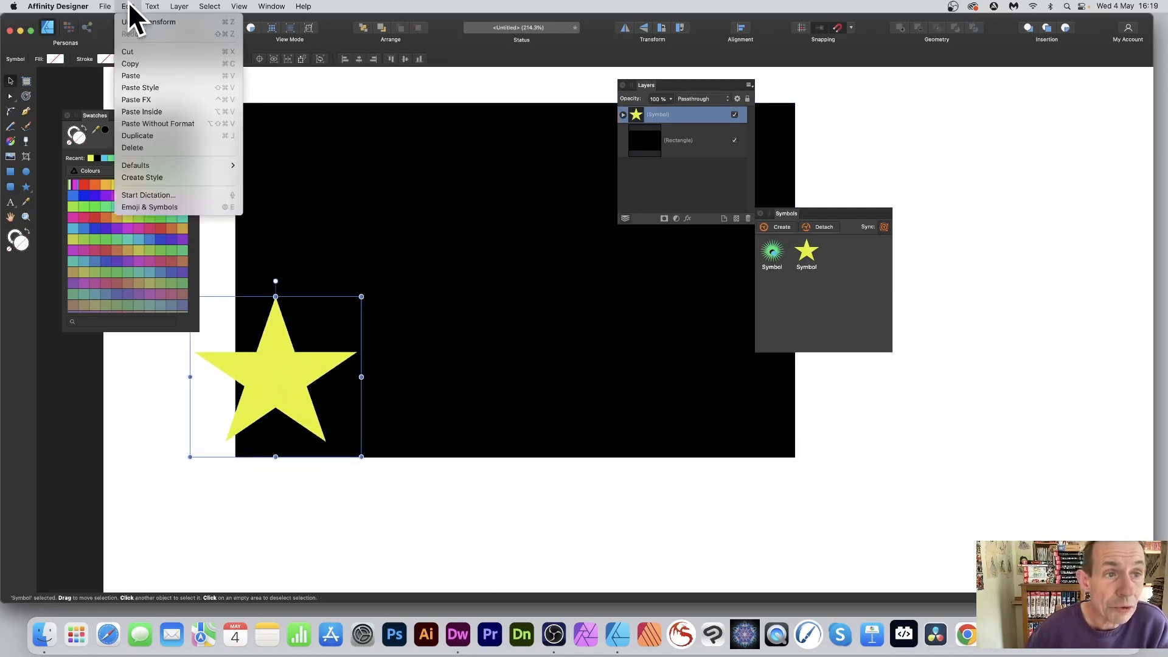
pyautogui.click(133, 49)
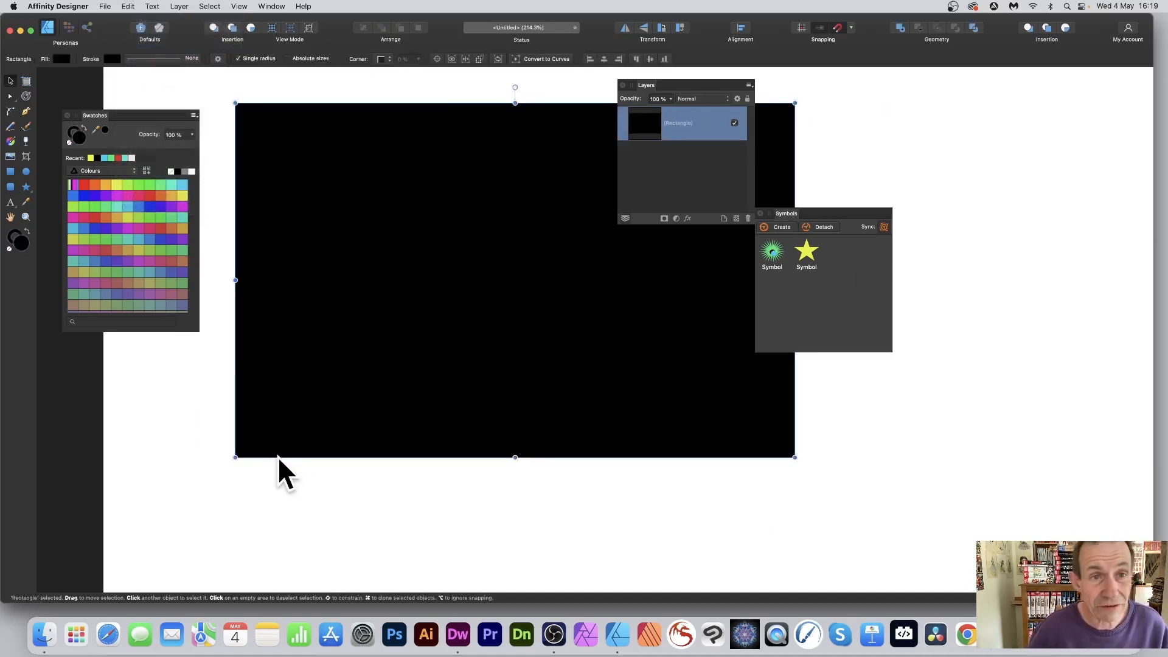
pyautogui.click(127, 7)
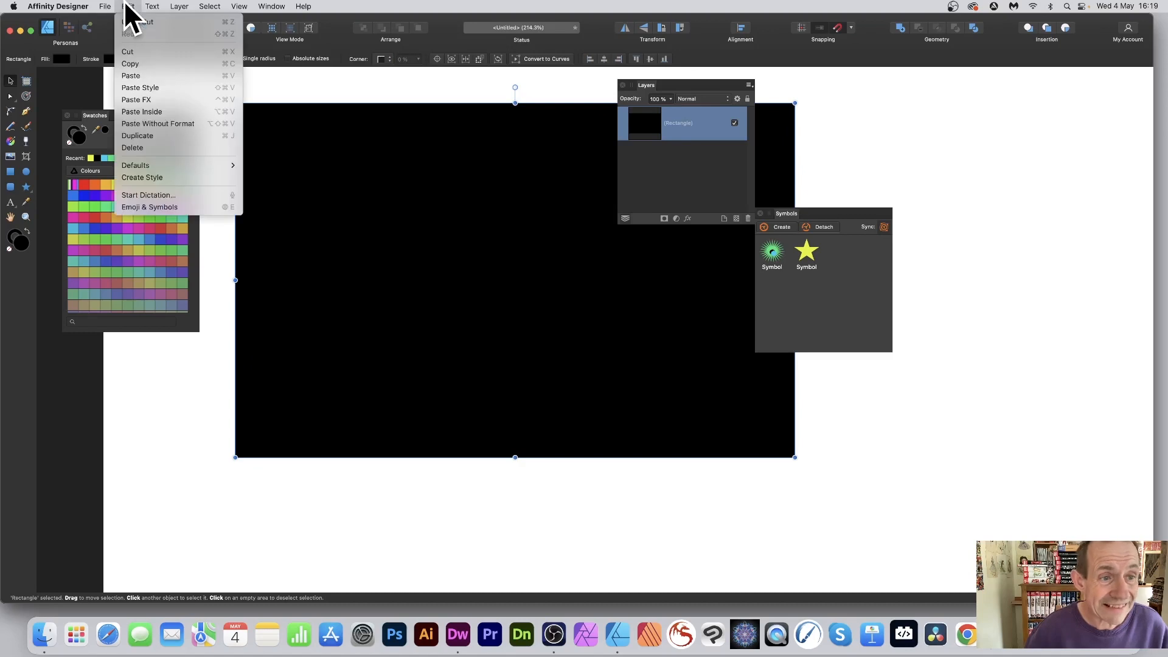
pyautogui.click(147, 111)
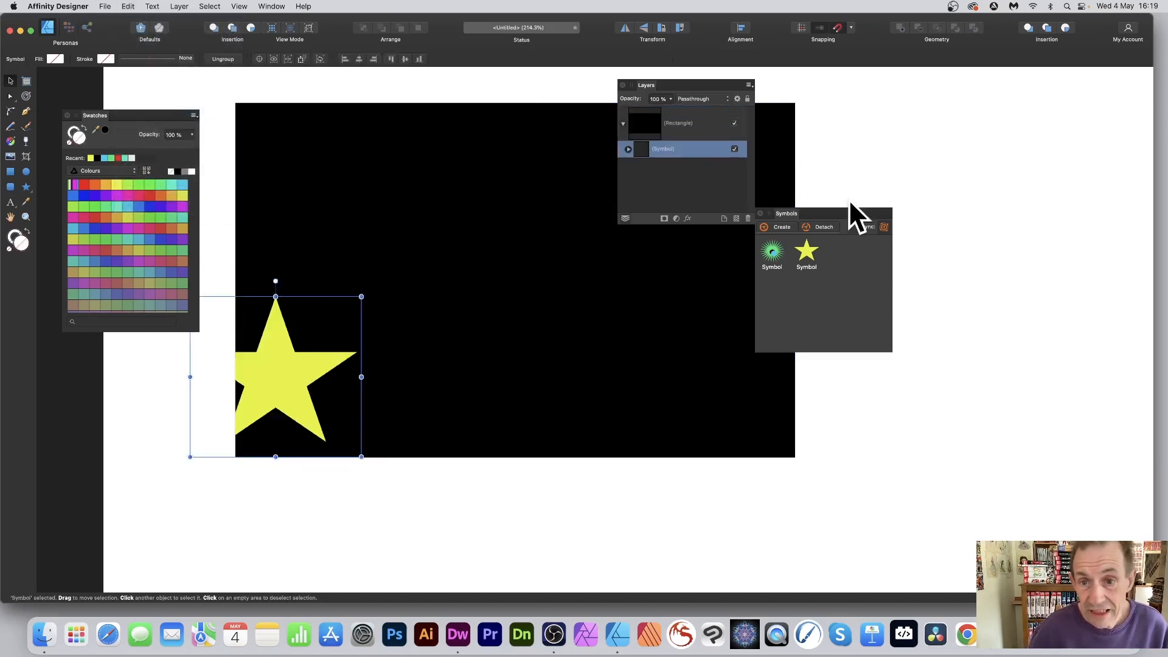
# Select the star symbol nested in the rectangle and move it to the rectangle's upper-left area.
pyautogui.click(691, 123)
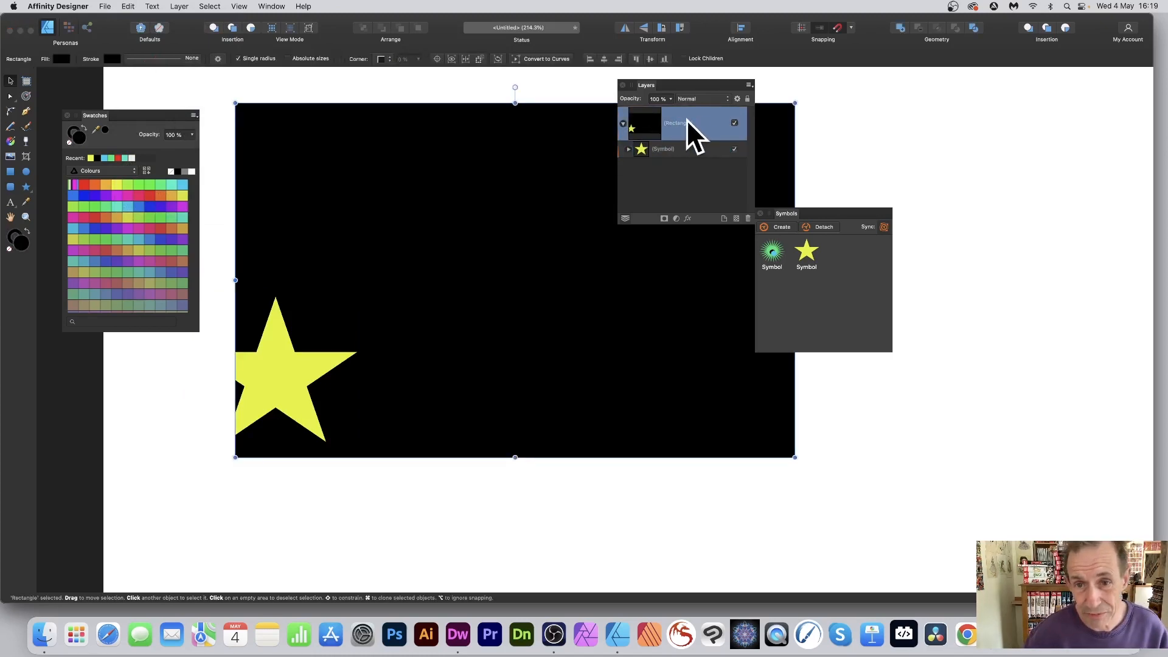
pyautogui.click(668, 150)
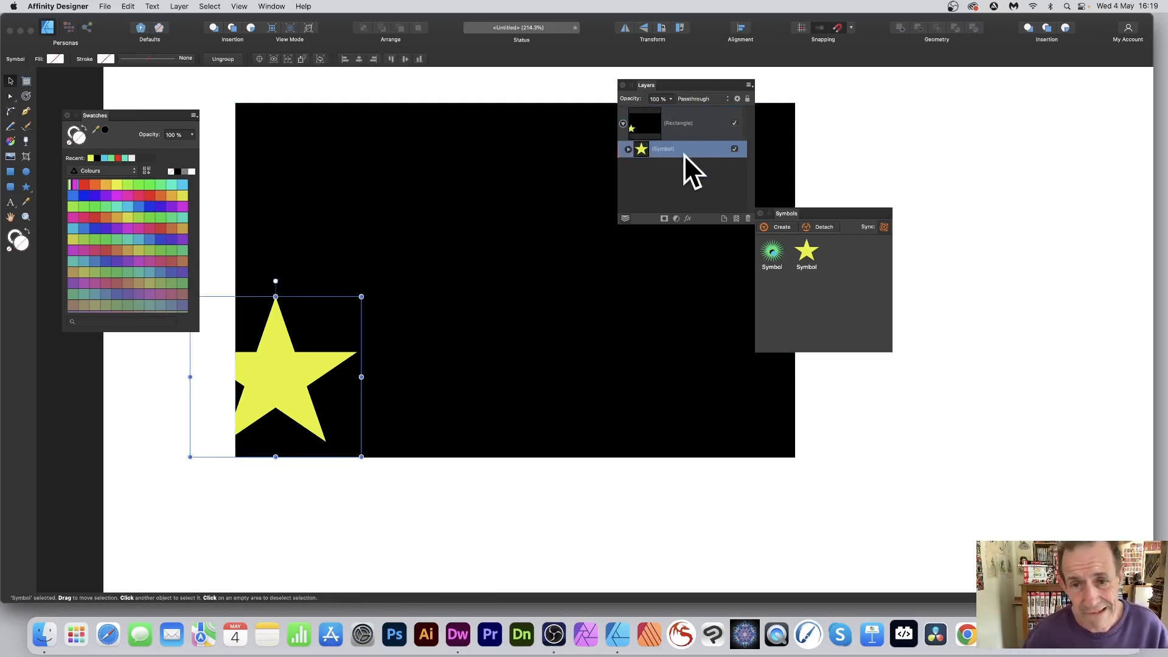
pyautogui.moveTo(311, 365); pyautogui.dragTo(333, 209)
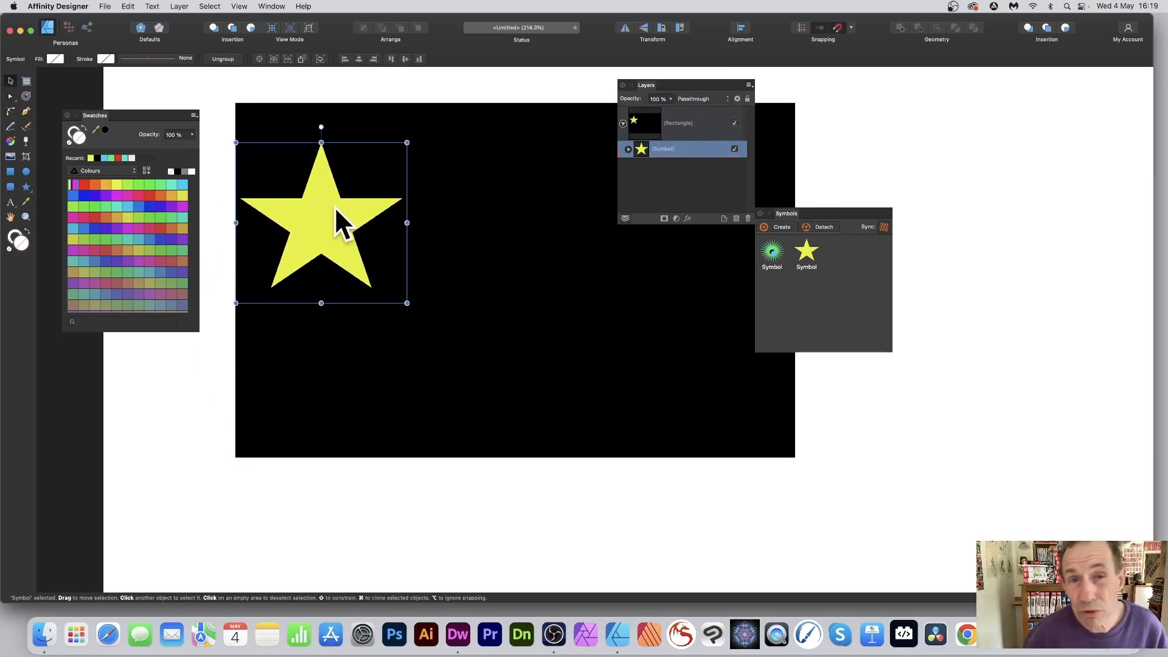
# Duplicate the nested star symbol and spread copies over the upper, middle and lower-left parts of the rectangle.
pyautogui.rightClick(660, 147)
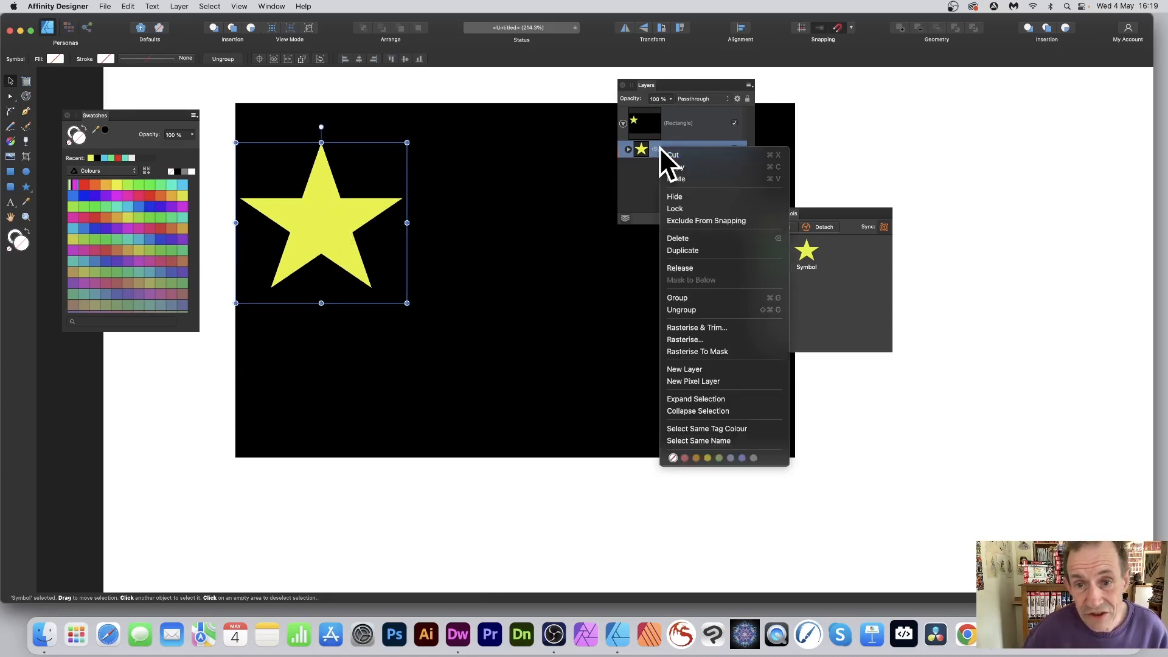
pyautogui.click(689, 250)
pyautogui.moveTo(354, 203); pyautogui.dragTo(437, 115)
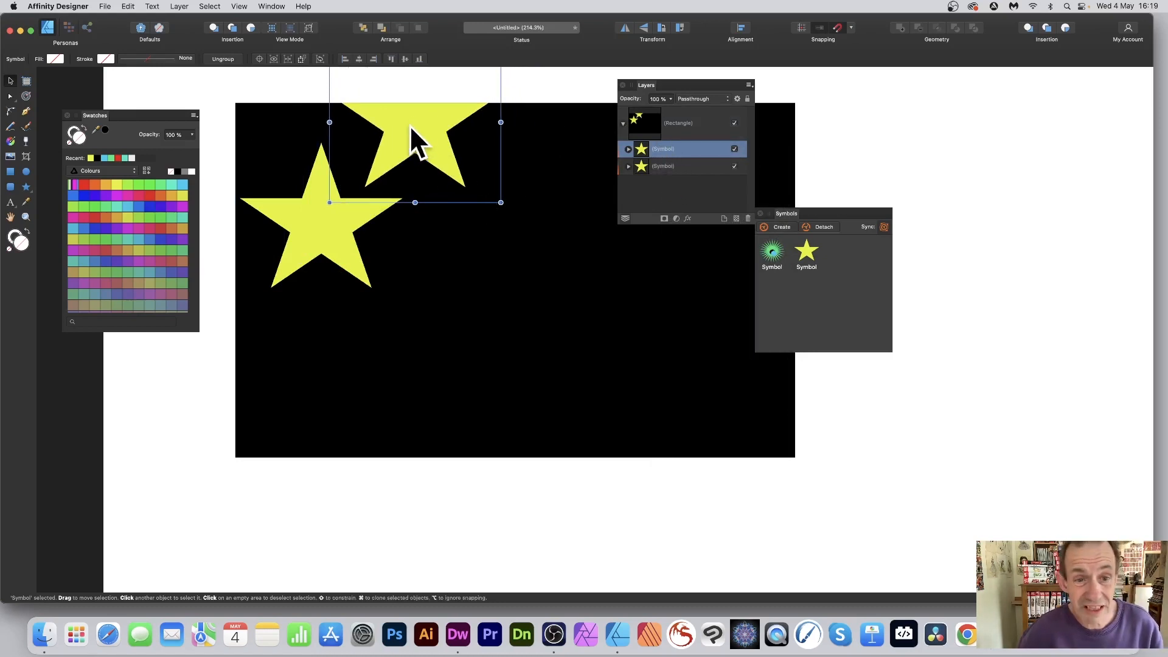
pyautogui.moveTo(410, 125)
pyautogui.mouseDown()
pyautogui.moveTo(543, 224)
pyautogui.moveTo(440, 319)
pyautogui.moveTo(426, 299)
pyautogui.moveTo(446, 301)
pyautogui.moveTo(307, 382)
pyautogui.moveTo(306, 373)
pyautogui.mouseUp()
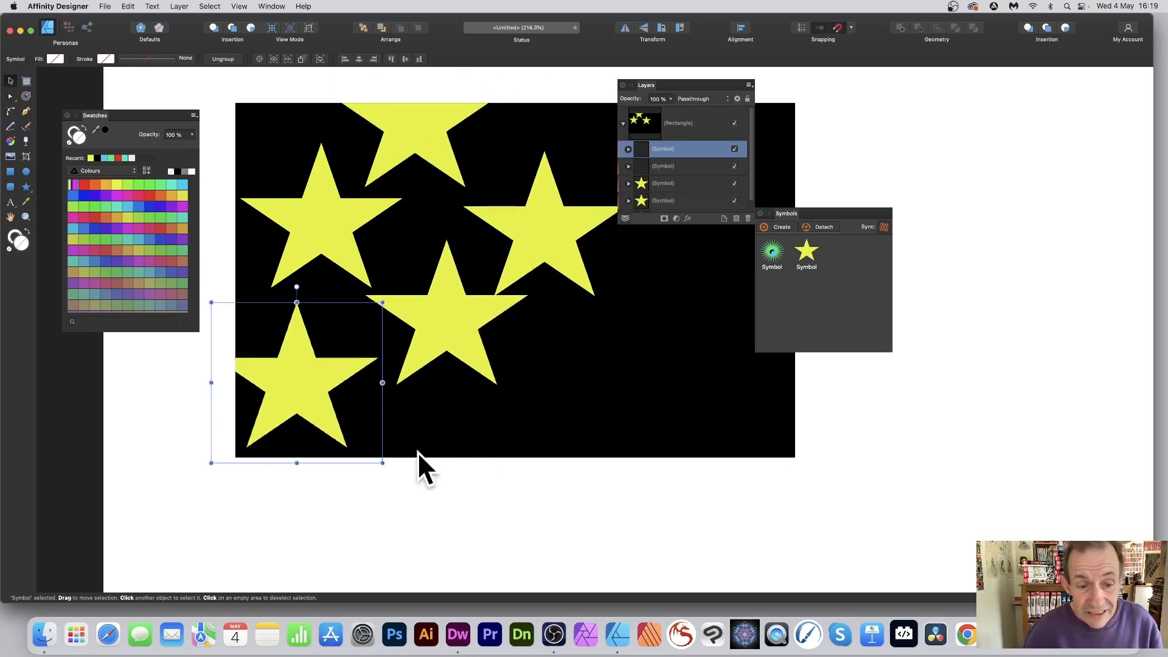
# Enlarge the lower-left star symbol and fill the rest of the rectangle with more resized and rotated copies.
pyautogui.moveTo(381, 462); pyautogui.dragTo(469, 539)
pyautogui.moveTo(366, 406); pyautogui.dragTo(341, 386)
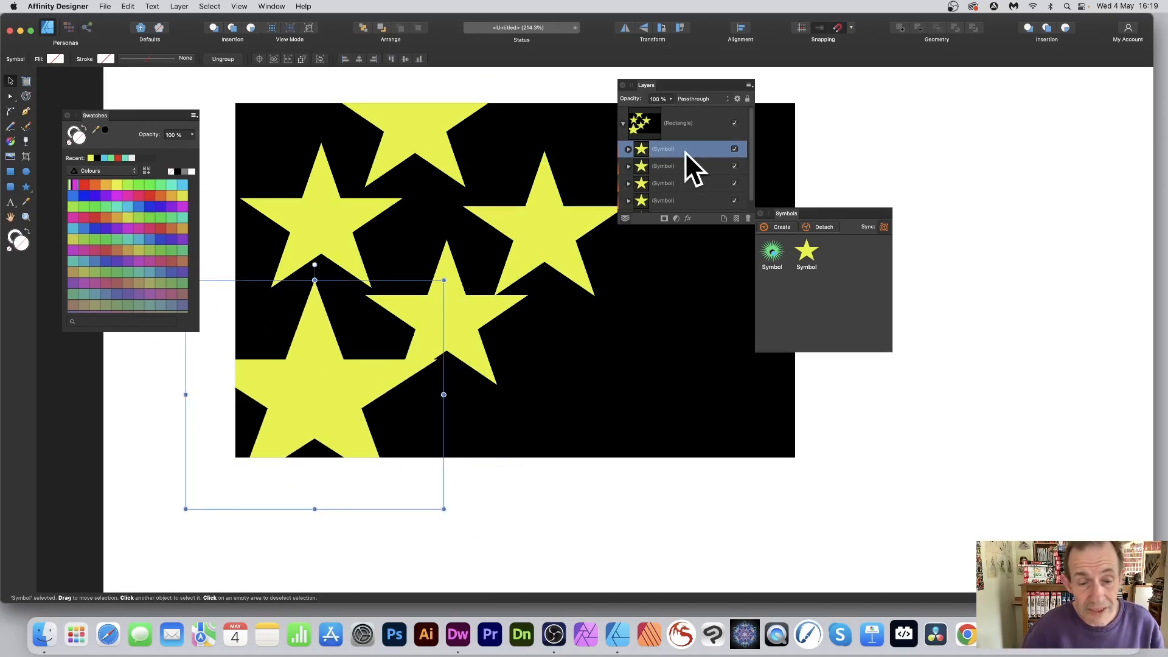
pyautogui.moveTo(326, 369)
pyautogui.mouseDown()
pyautogui.moveTo(320, 378)
pyautogui.moveTo(600, 363)
pyautogui.mouseUp()
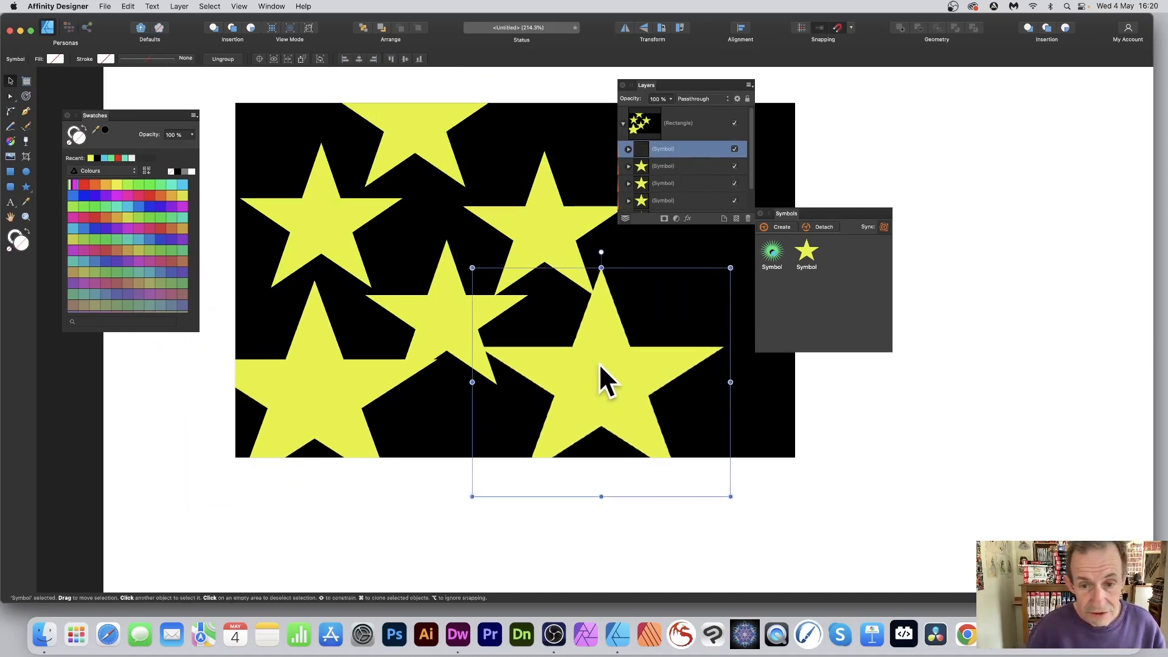
pyautogui.moveTo(467, 261)
pyautogui.mouseDown()
pyautogui.moveTo(571, 334)
pyautogui.moveTo(648, 401)
pyautogui.moveTo(662, 429)
pyautogui.moveTo(675, 424)
pyautogui.moveTo(417, 225)
pyautogui.moveTo(409, 231)
pyautogui.moveTo(535, 286)
pyautogui.moveTo(571, 334)
pyautogui.moveTo(623, 348)
pyautogui.moveTo(647, 282)
pyautogui.moveTo(837, 437)
pyautogui.mouseUp()
pyautogui.moveTo(616, 243); pyautogui.dragTo(560, 112)
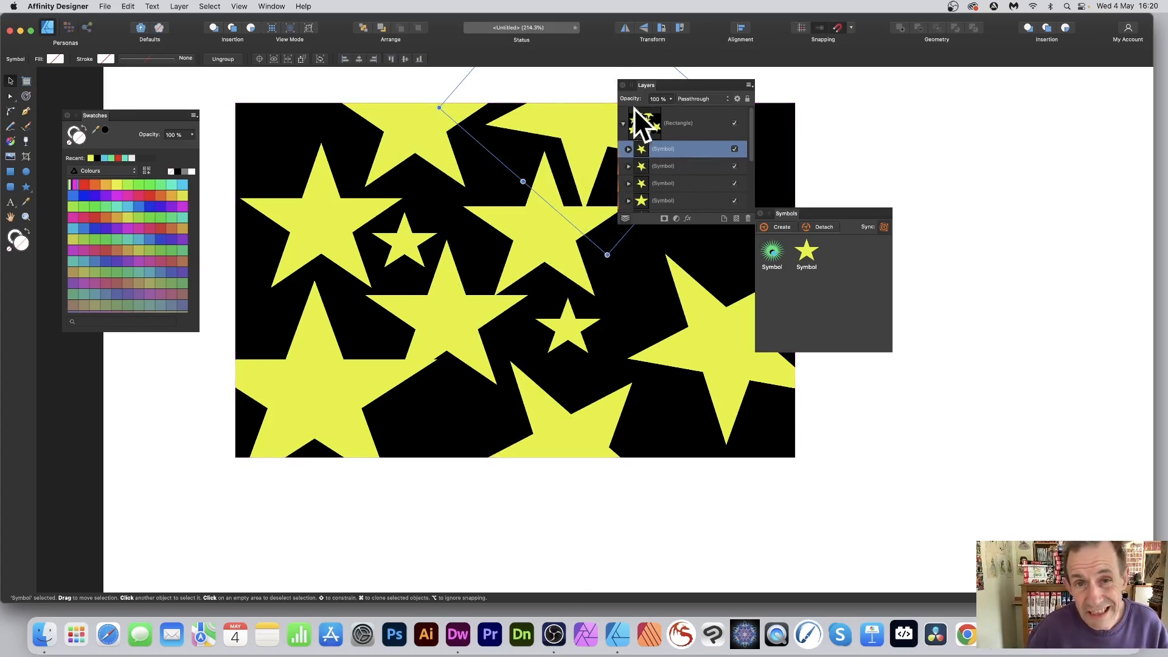
# Select the Star inside the topmost symbol instance, shrink it and reposition it to update all instances.
pyautogui.click(629, 149)
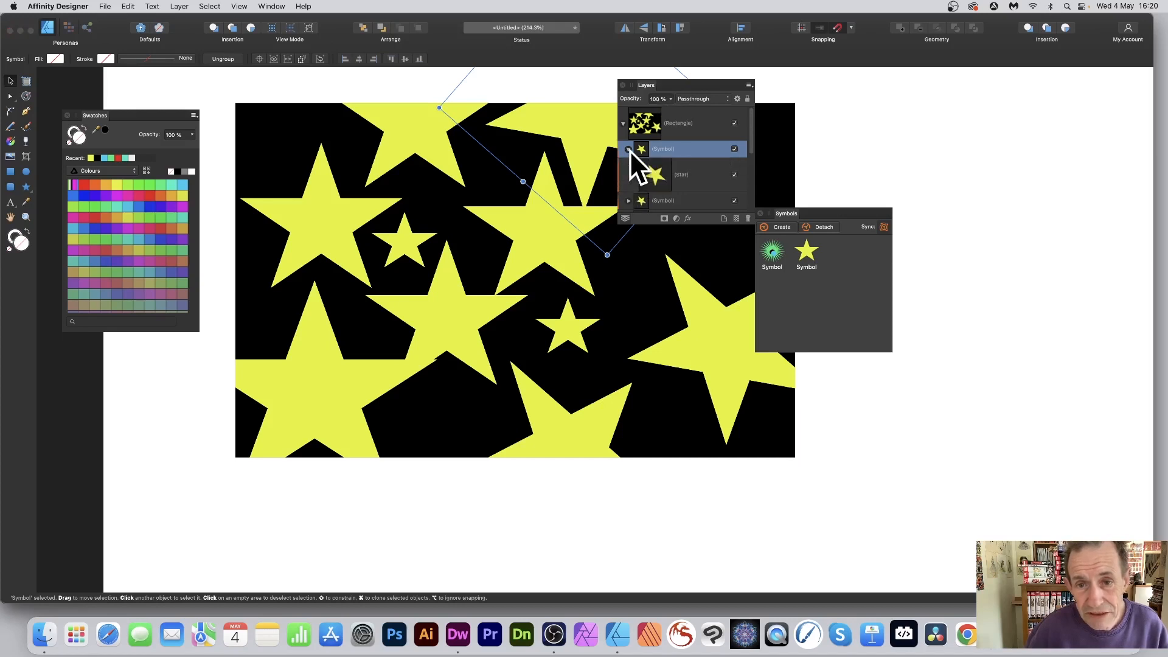
pyautogui.click(663, 176)
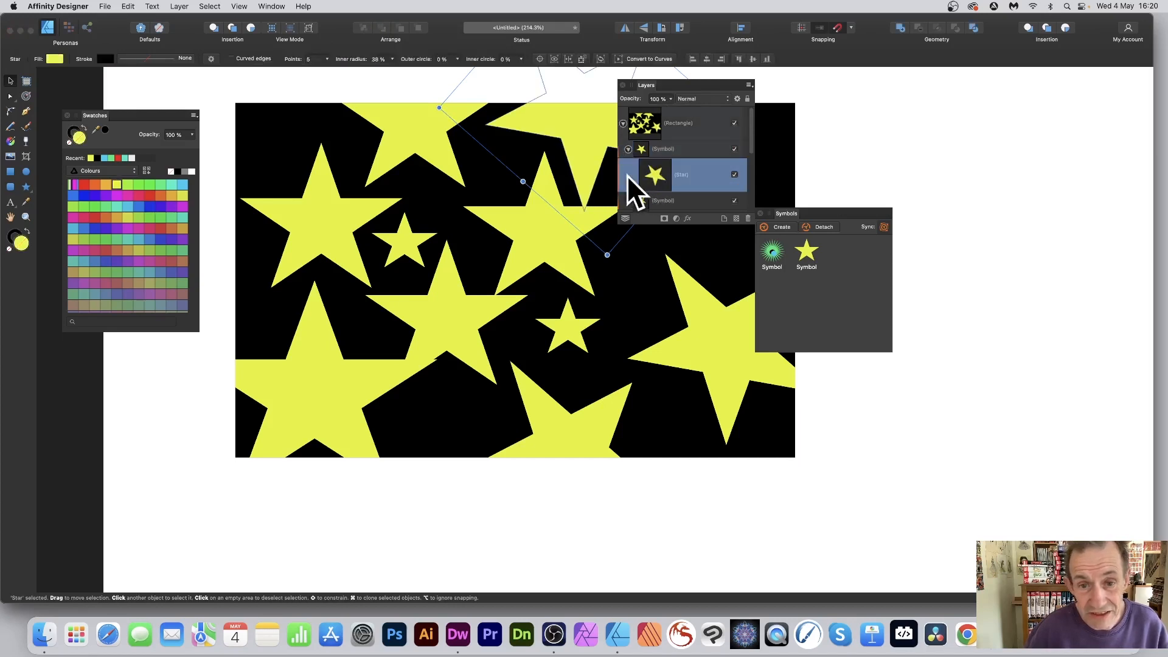
pyautogui.moveTo(571, 116); pyautogui.dragTo(616, 118)
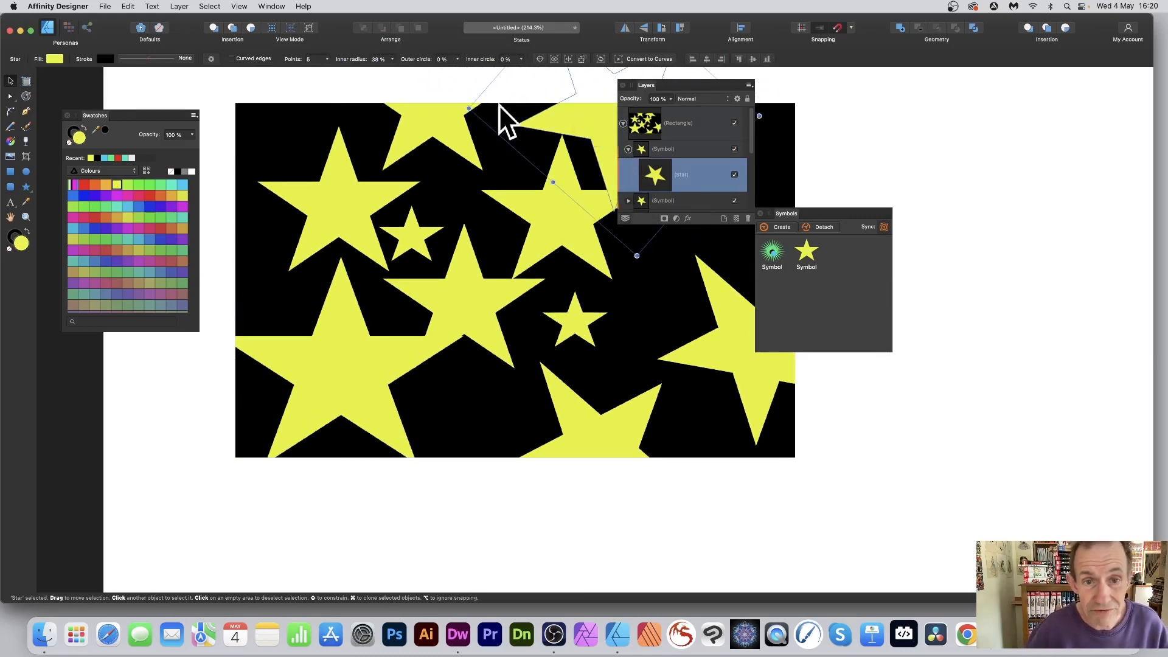
pyautogui.moveTo(469, 107); pyautogui.dragTo(520, 132)
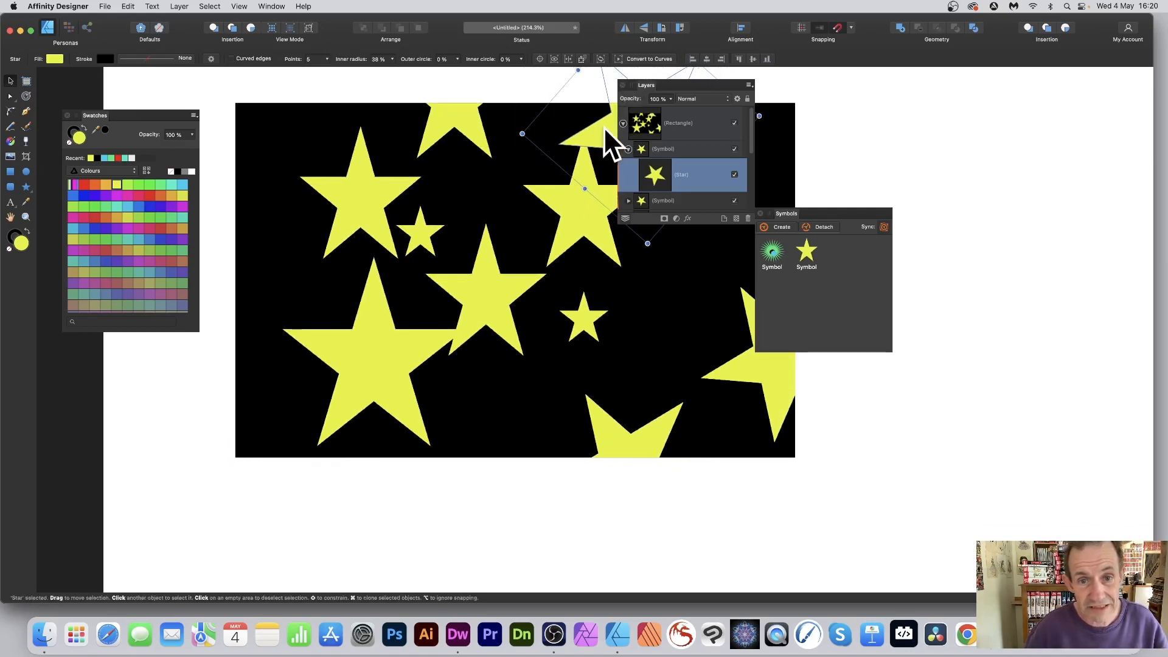
pyautogui.moveTo(606, 127); pyautogui.dragTo(513, 168)
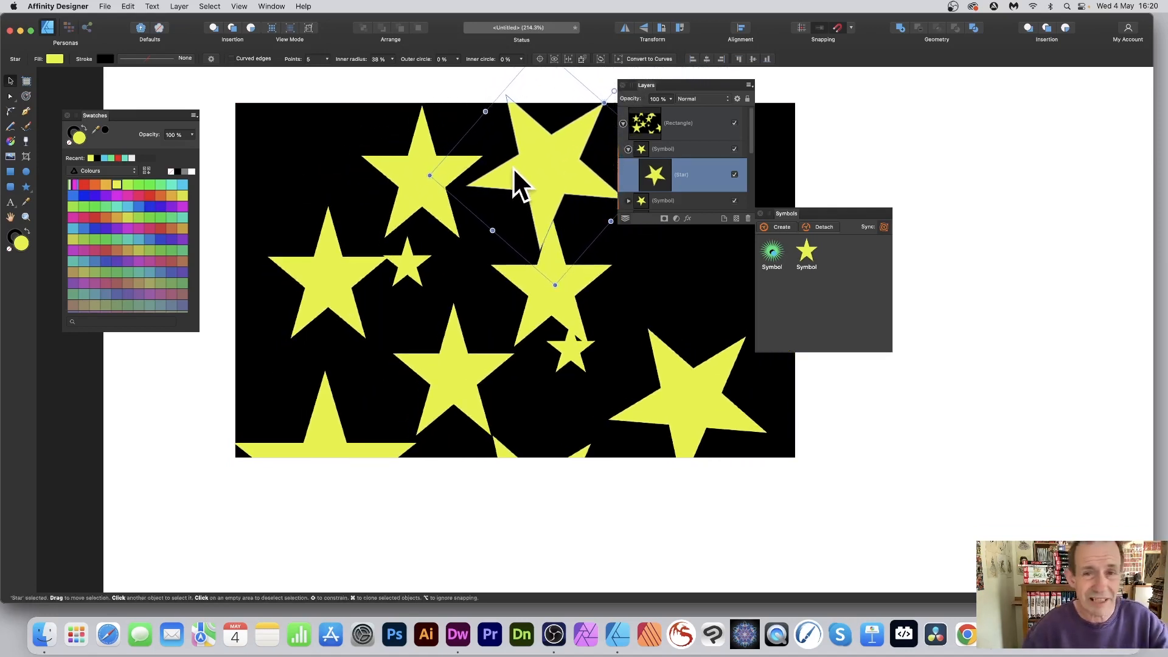
# Fill the star inside the symbol with red, shrink it further and move it back left within the rectangle.
pyautogui.click(82, 184)
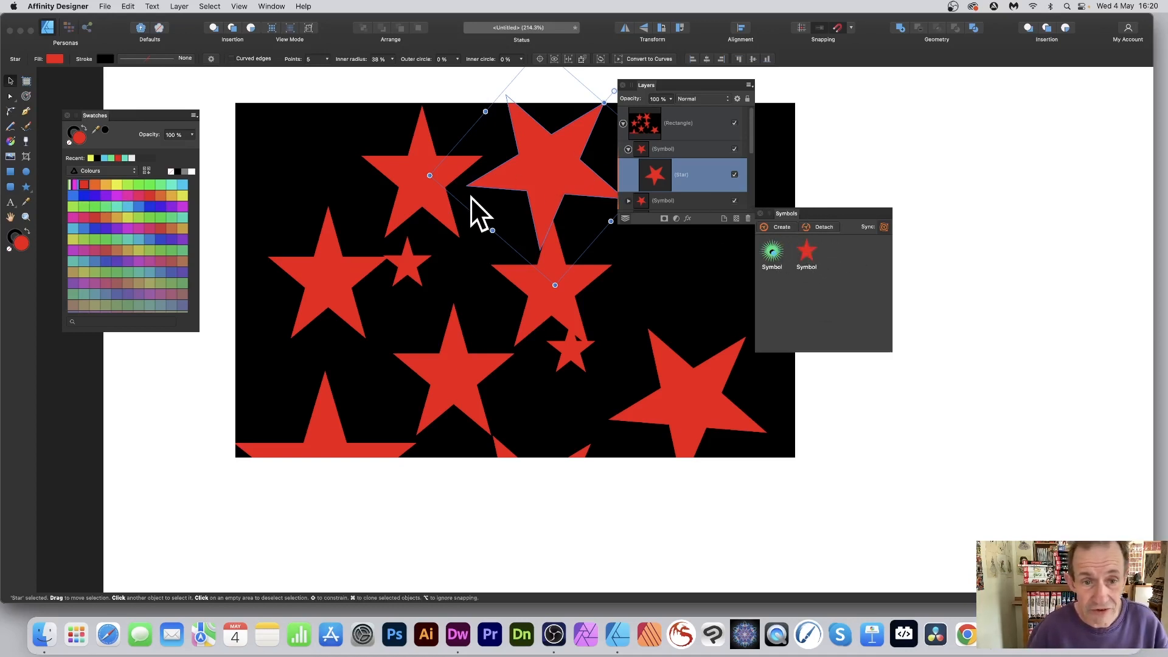
pyautogui.moveTo(430, 176); pyautogui.dragTo(515, 161)
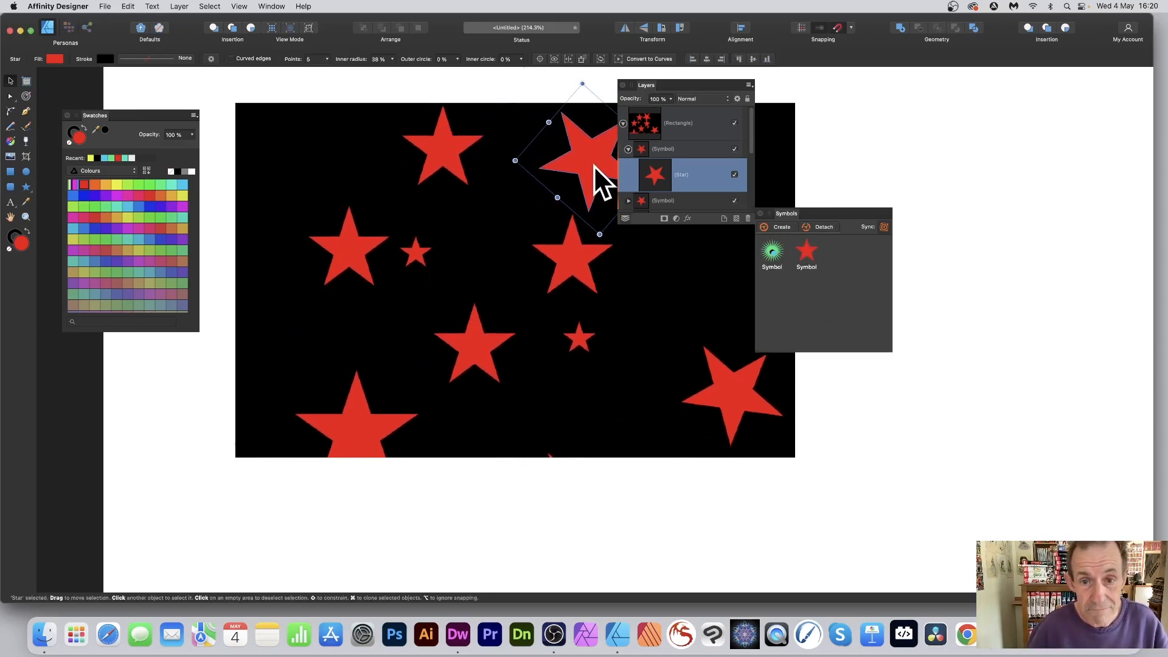
pyautogui.moveTo(594, 165); pyautogui.dragTo(507, 164)
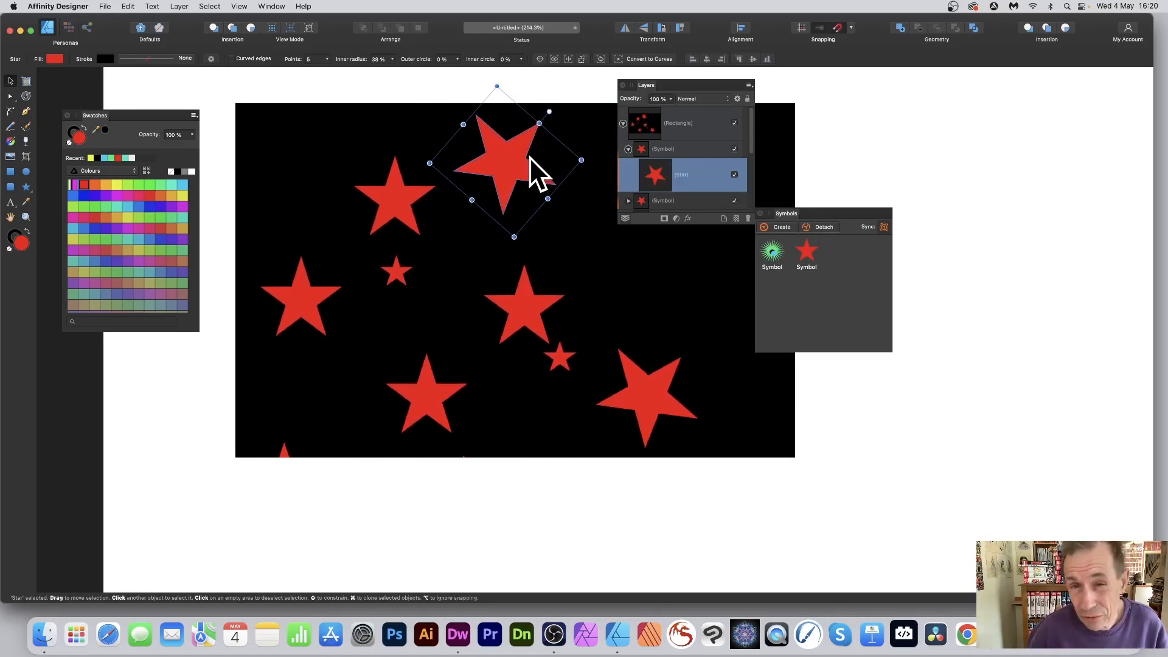
# Add a smaller copy of the red star inside the symbol, just below and right of the main star.
pyautogui.moveTo(506, 158)
pyautogui.mouseDown()
pyautogui.moveTo(588, 209)
pyautogui.moveTo(555, 225)
pyautogui.mouseUp()
pyautogui.moveTo(546, 153)
pyautogui.mouseDown()
pyautogui.moveTo(537, 230)
pyautogui.moveTo(548, 209)
pyautogui.moveTo(534, 205)
pyautogui.moveTo(567, 145)
pyautogui.moveTo(535, 201)
pyautogui.moveTo(546, 204)
pyautogui.moveTo(473, 206)
pyautogui.moveTo(462, 138)
pyautogui.moveTo(548, 117)
pyautogui.moveTo(578, 159)
pyautogui.moveTo(492, 185)
pyautogui.moveTo(572, 143)
pyautogui.moveTo(571, 216)
pyautogui.moveTo(545, 202)
pyautogui.mouseUp()
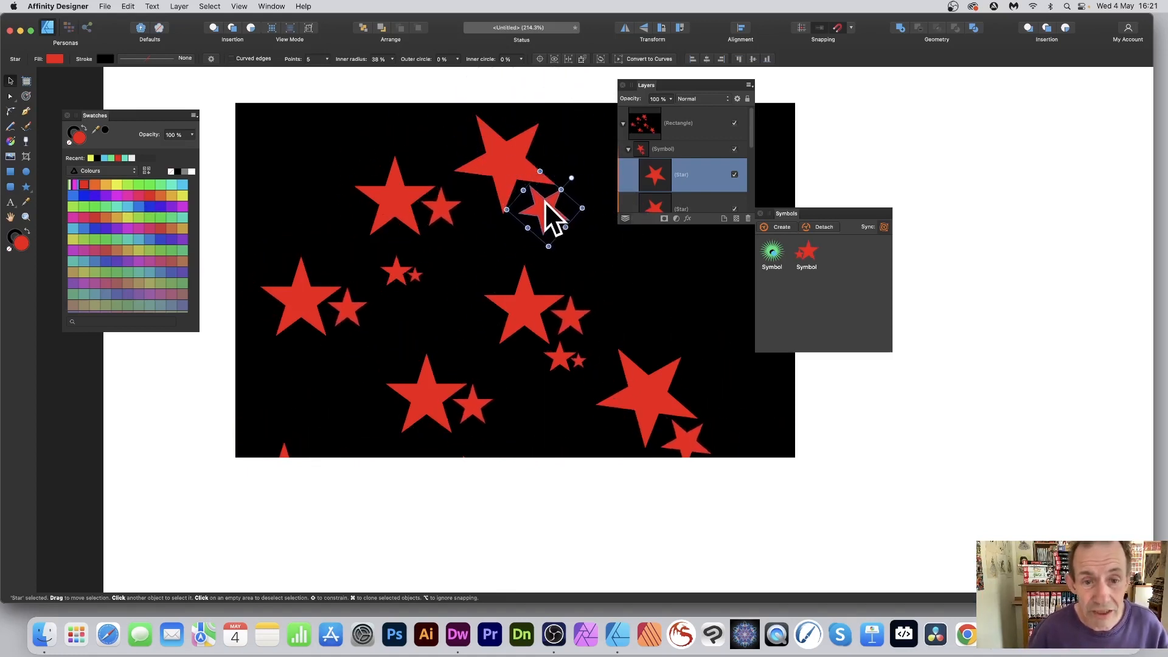
# Draw a small red ellipse inside the symbol, to the right of the main star and above the small one.
pyautogui.click(24, 171)
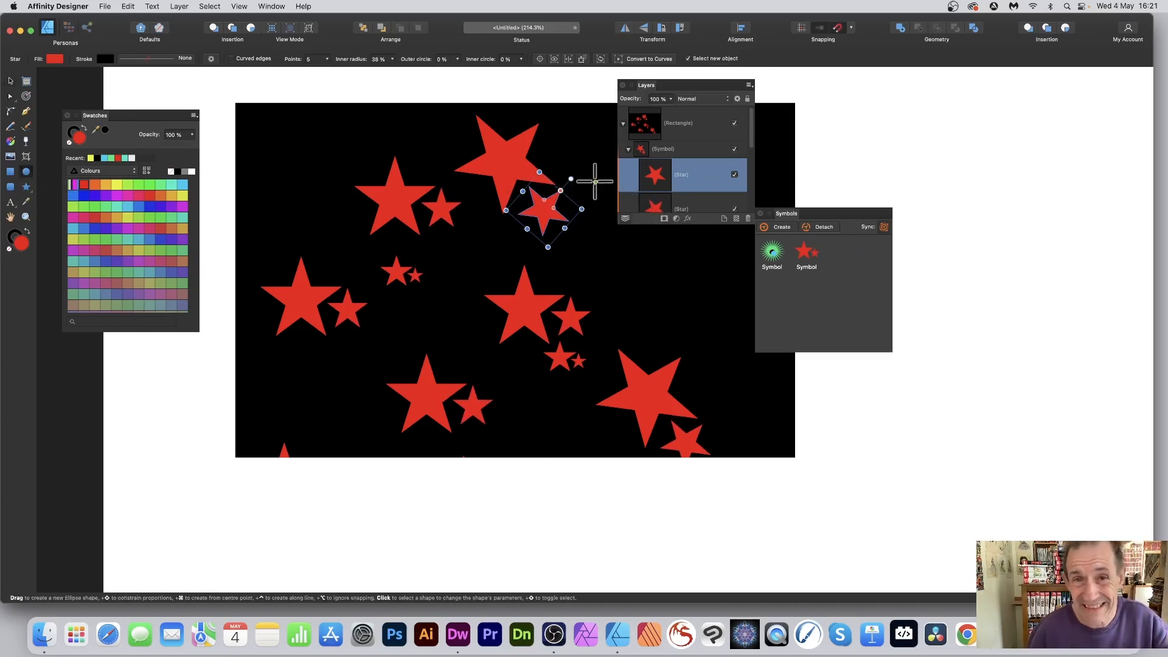
pyautogui.moveTo(539, 135); pyautogui.dragTo(574, 173)
pyautogui.moveTo(570, 163); pyautogui.dragTo(569, 169)
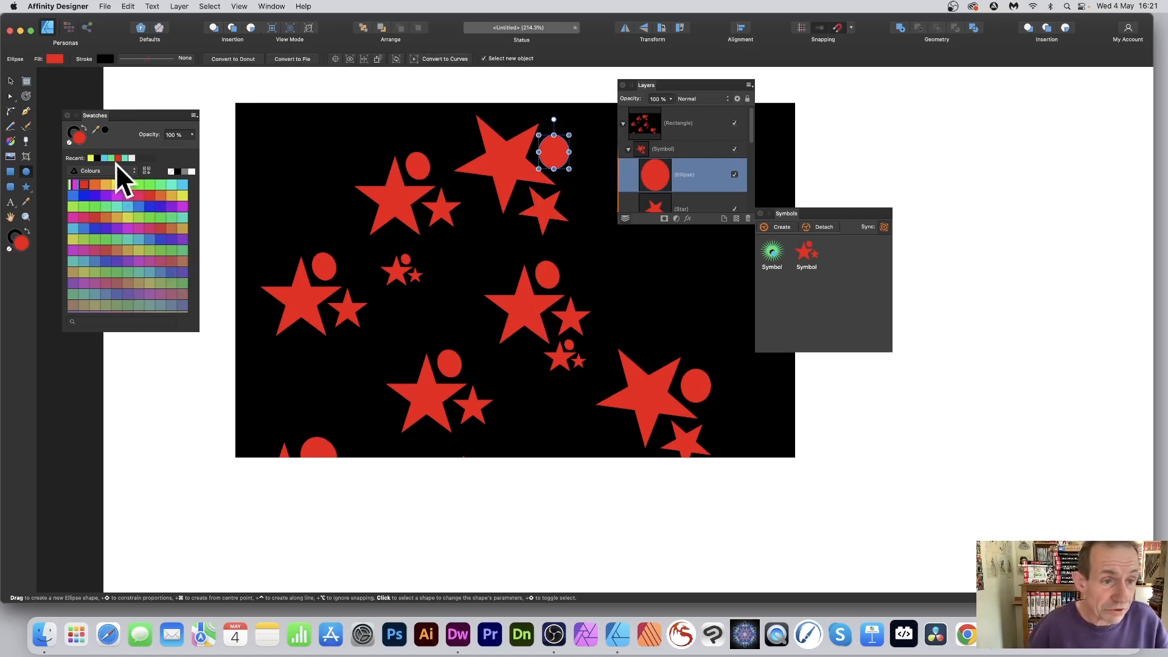
# Fill the ellipse inside the symbol with yellow and scatter more small yellow ellipses around the main and small stars.
pyautogui.click(117, 182)
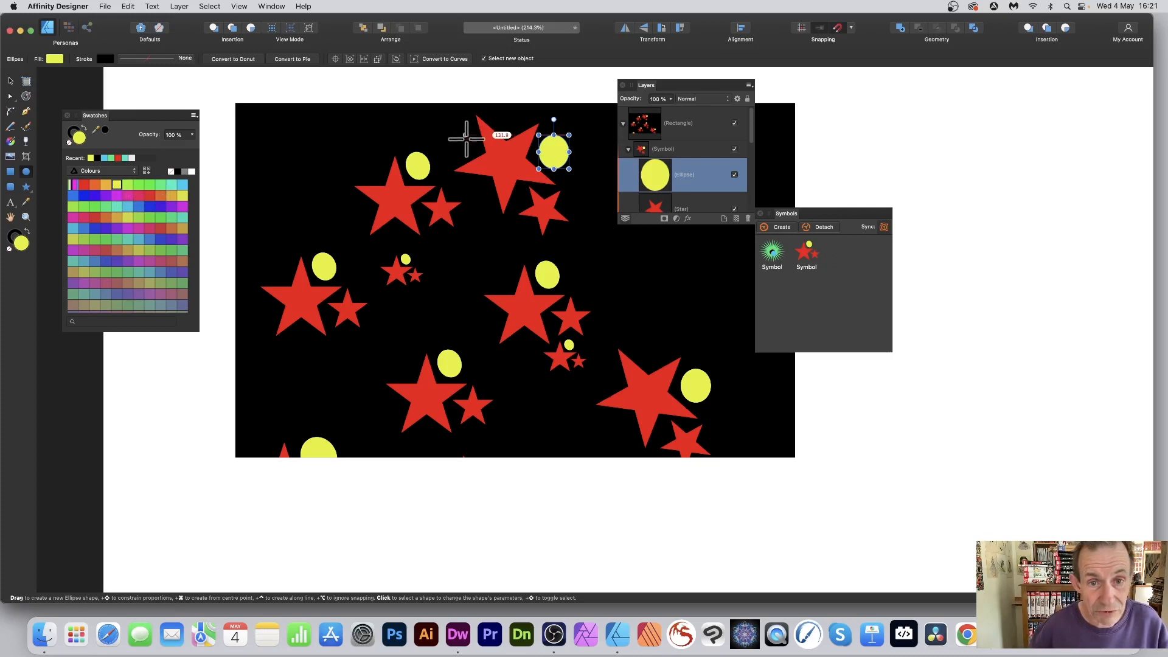
pyautogui.moveTo(503, 120); pyautogui.dragTo(516, 136)
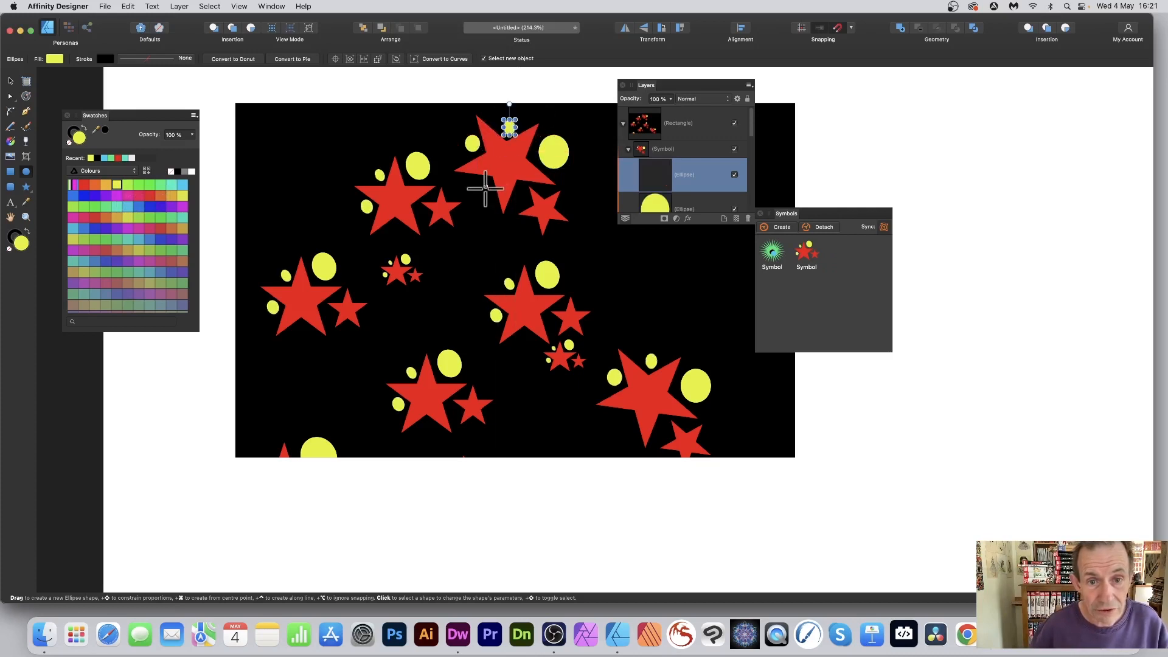
pyautogui.moveTo(513, 192); pyautogui.dragTo(521, 205)
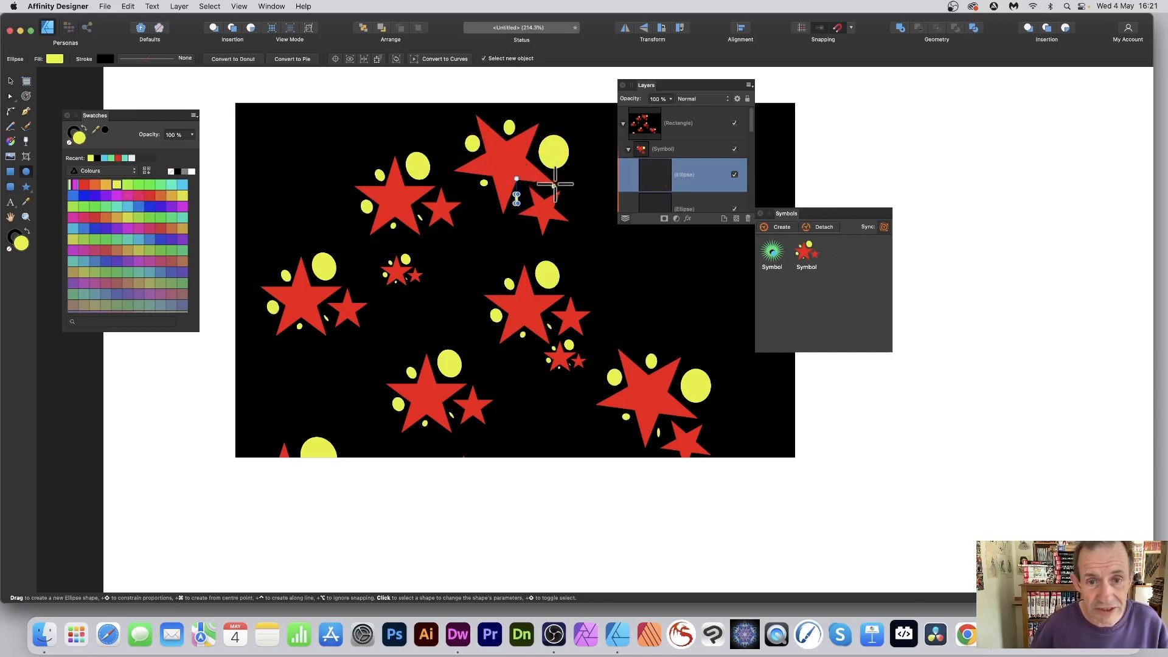
pyautogui.click(560, 176)
pyautogui.press('super+z')
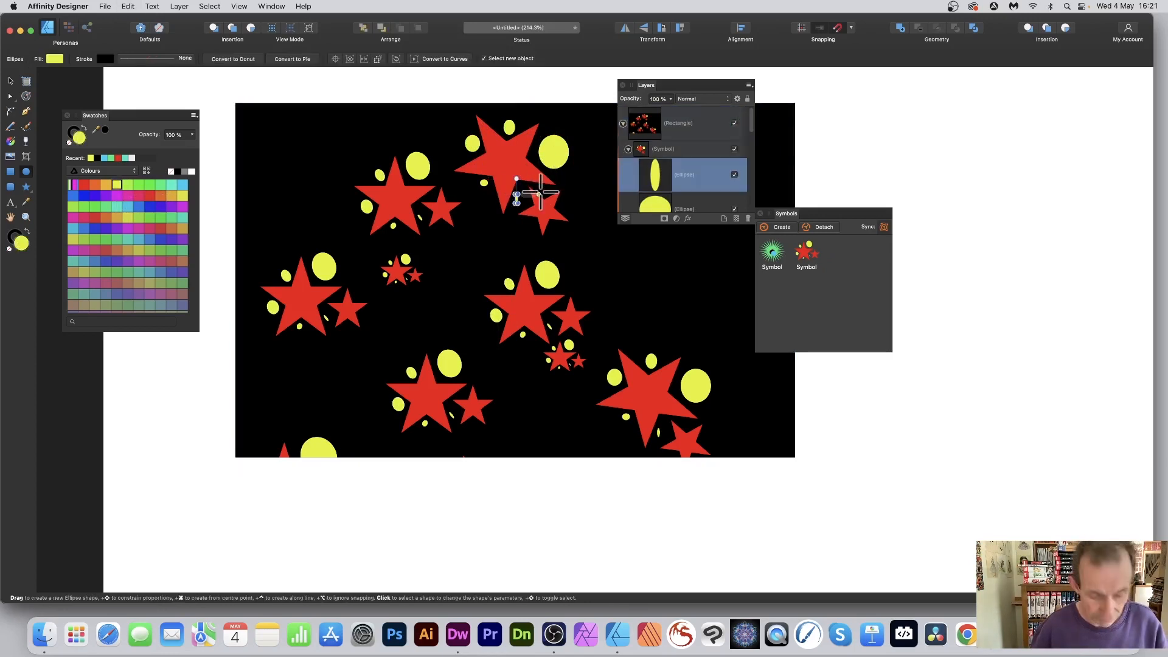
pyautogui.press('super+z')
pyautogui.moveTo(517, 188); pyautogui.dragTo(588, 199)
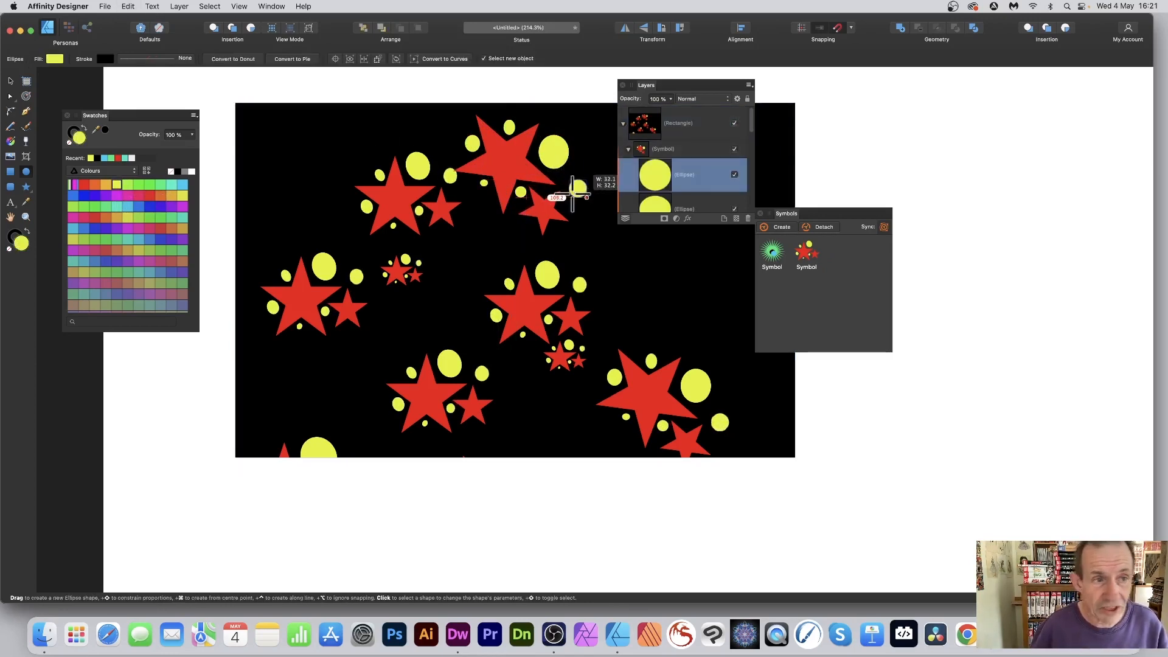
# Fill the ellipse above and right of the small star with light blue and add a matching blue ellipse below the main star.
pyautogui.click(129, 196)
pyautogui.click(128, 206)
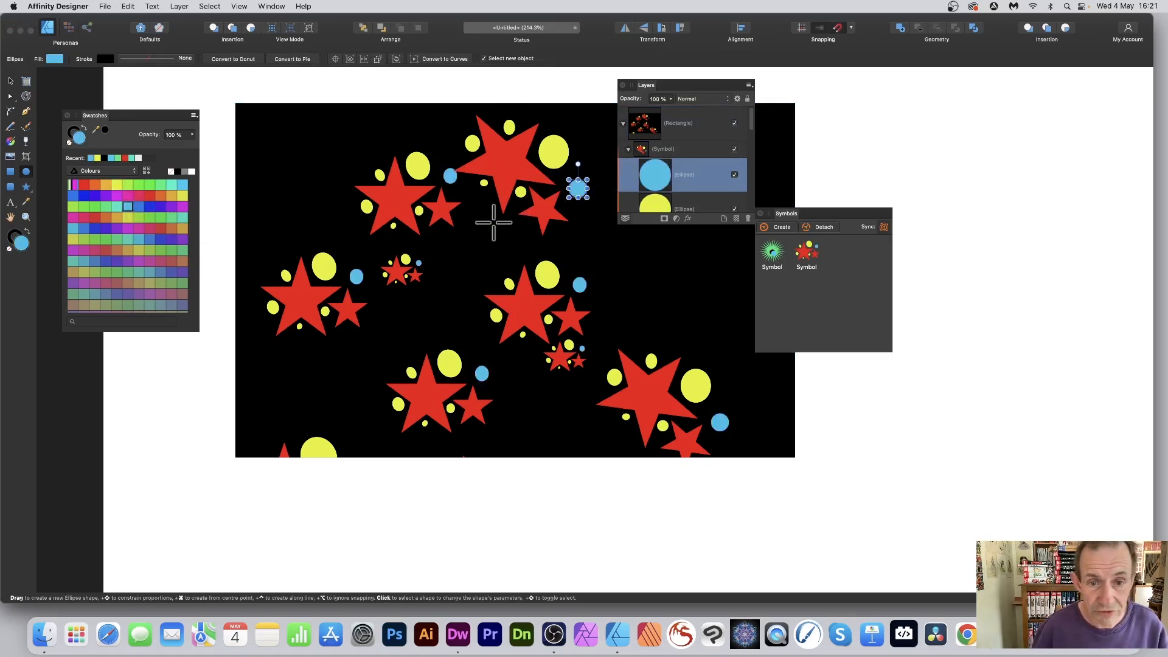
pyautogui.moveTo(504, 213)
pyautogui.mouseDown()
pyautogui.moveTo(521, 233)
pyautogui.moveTo(474, 215)
pyautogui.moveTo(482, 225)
pyautogui.mouseUp()
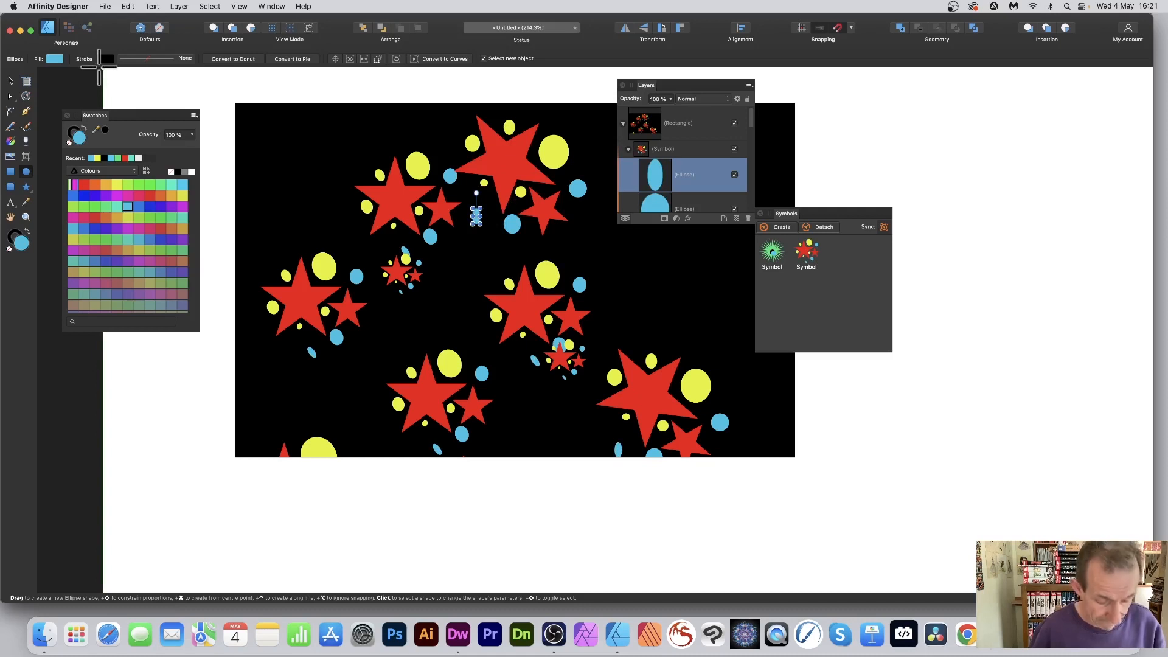
pyautogui.press('super+z')
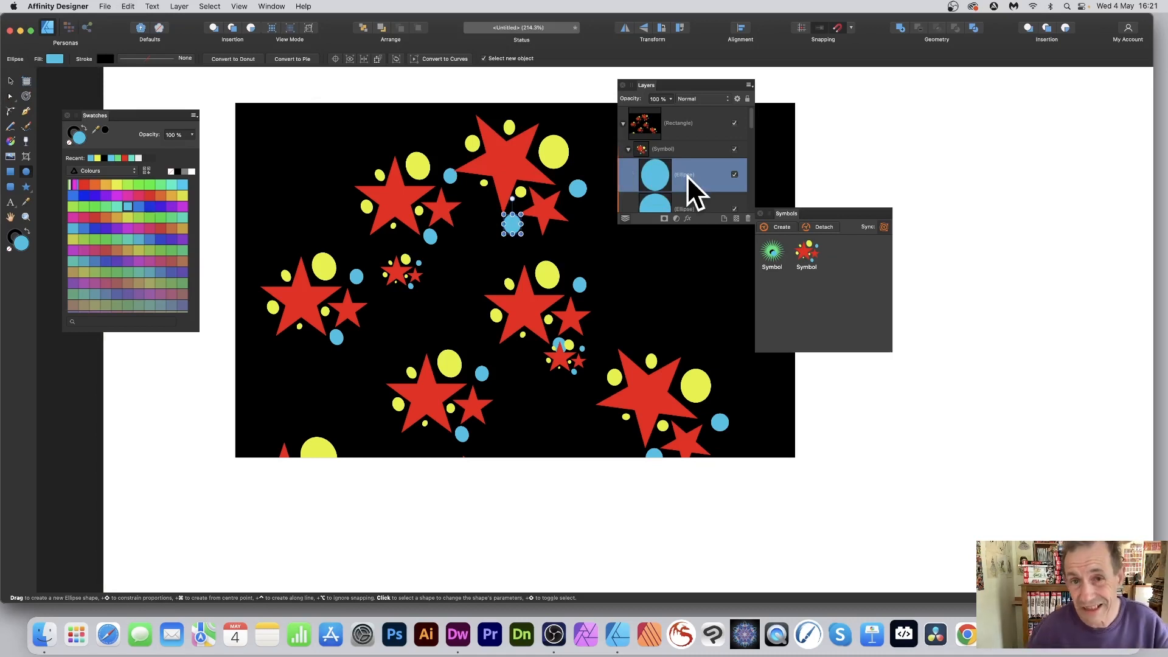
# Select the topmost symbol instance as a whole and enlarge it until it extends beyond the rectangle's upper edge.
pyautogui.click(659, 149)
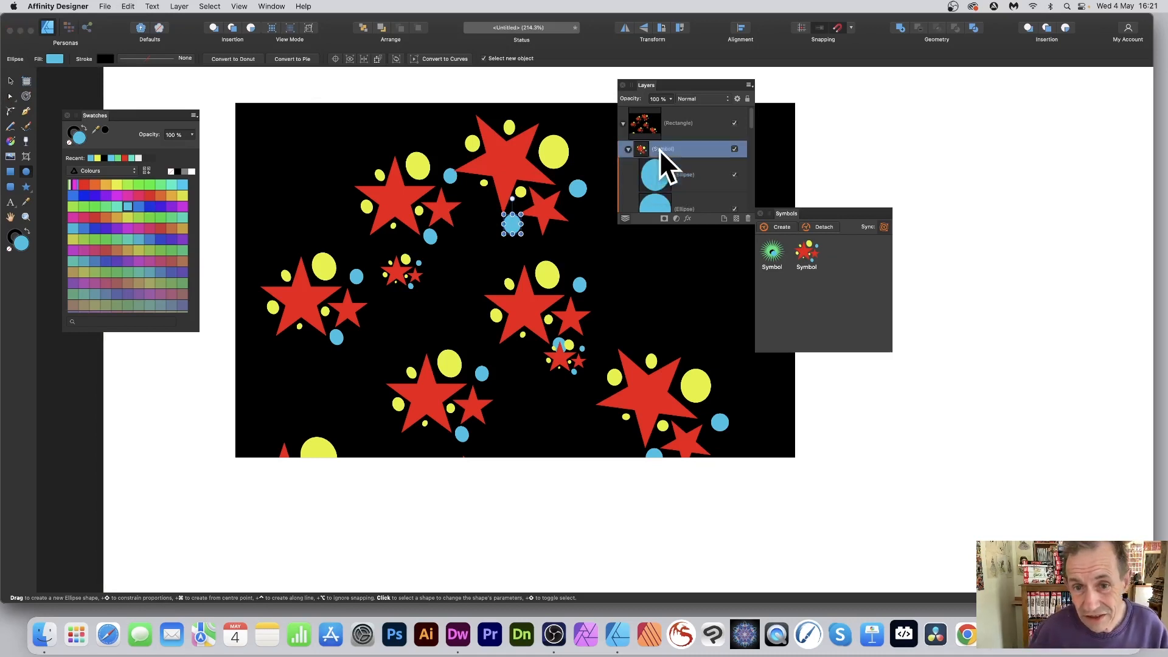
pyautogui.click(629, 149)
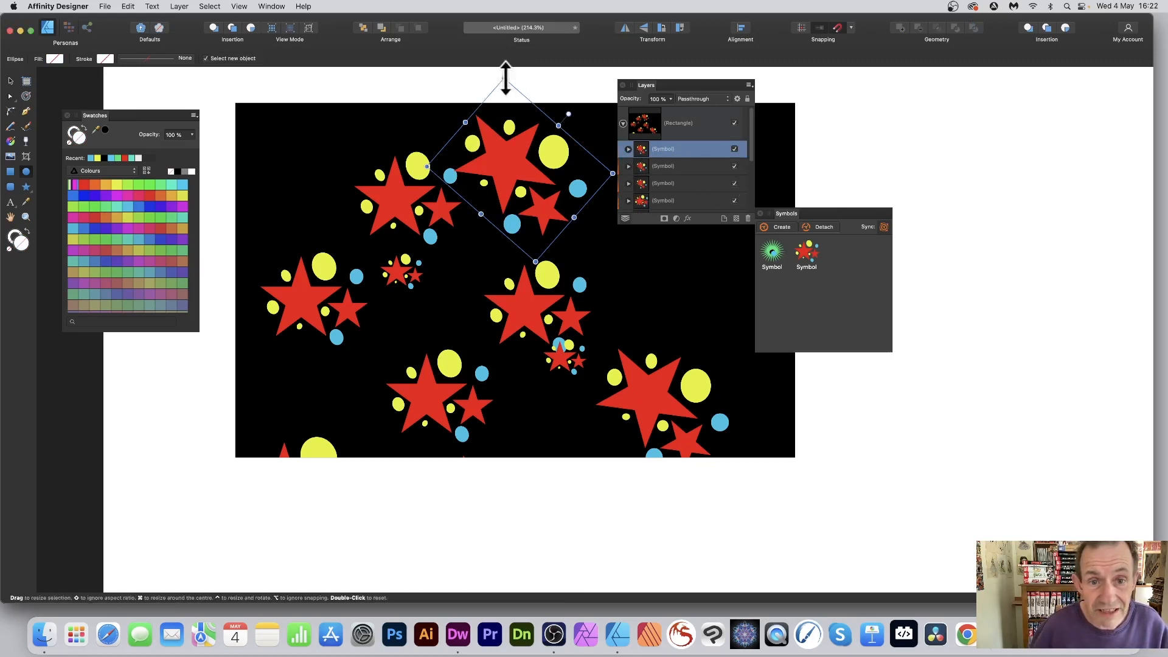
pyautogui.moveTo(514, 81); pyautogui.dragTo(514, 139)
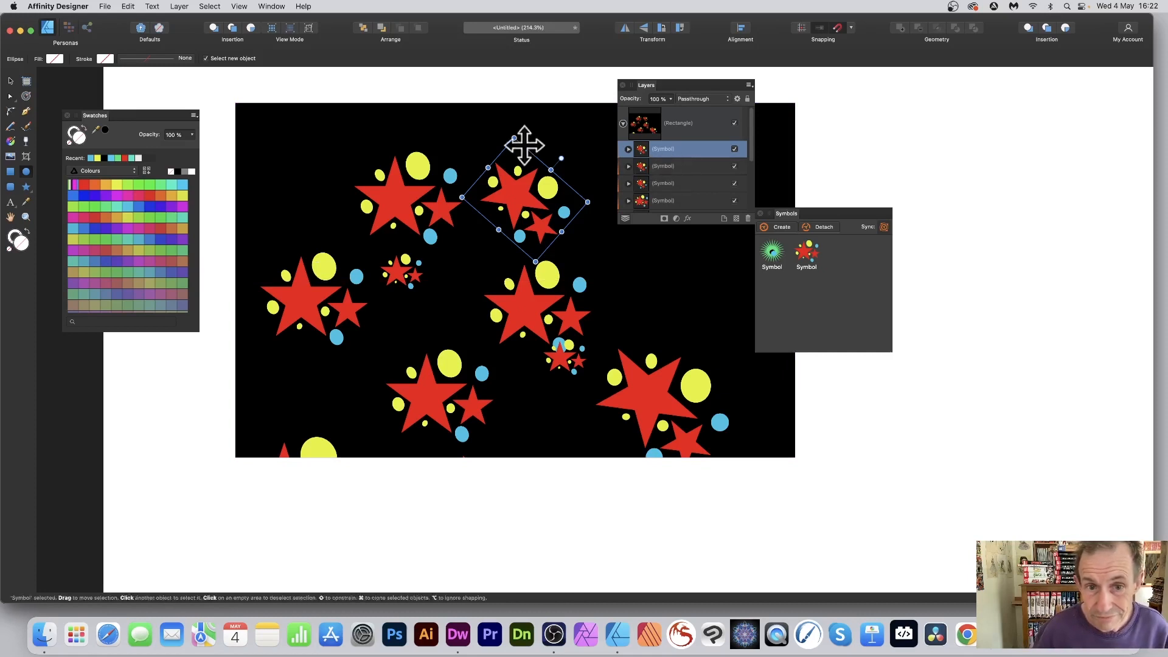
pyautogui.moveTo(514, 138); pyautogui.dragTo(503, 0)
pyautogui.scroll(2, 593, 301)
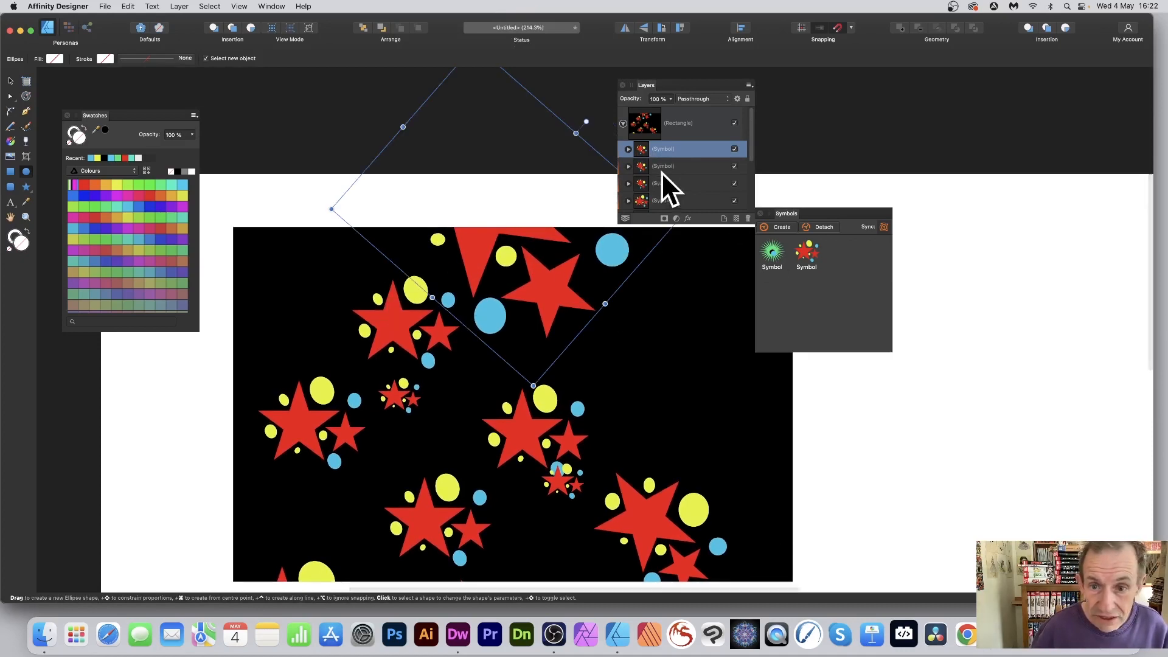
# Enlarge the third symbol instance in the layer stack and fit it inside the right side of the rectangle.
pyautogui.click(644, 167)
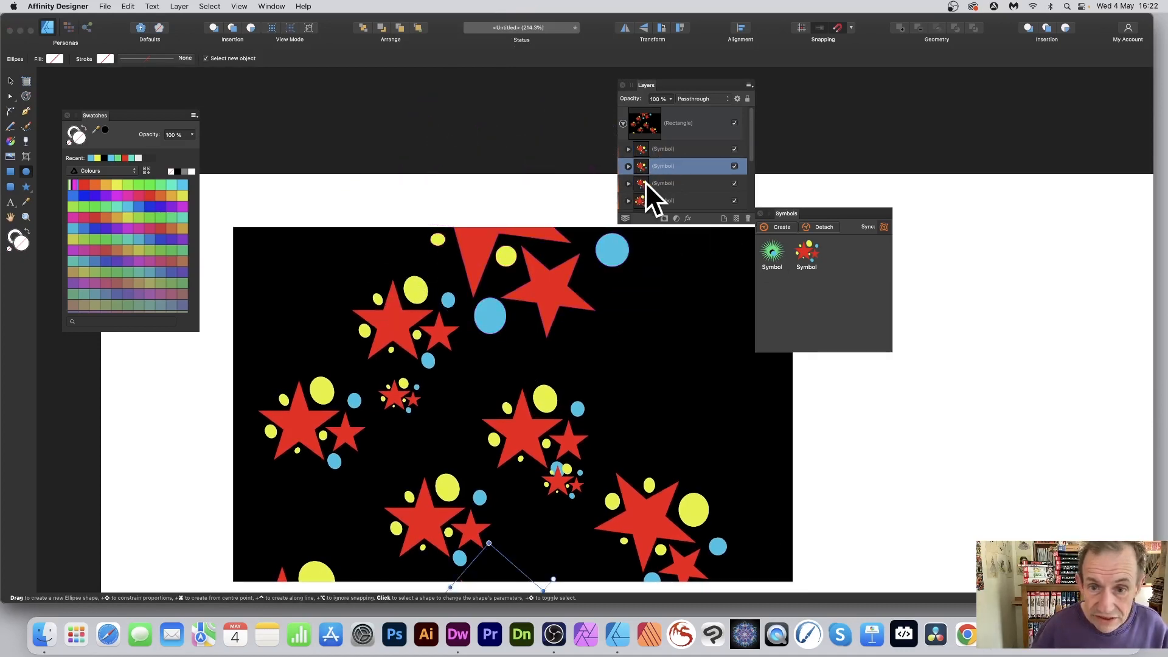
pyautogui.click(645, 183)
pyautogui.moveTo(646, 433); pyautogui.dragTo(651, 339)
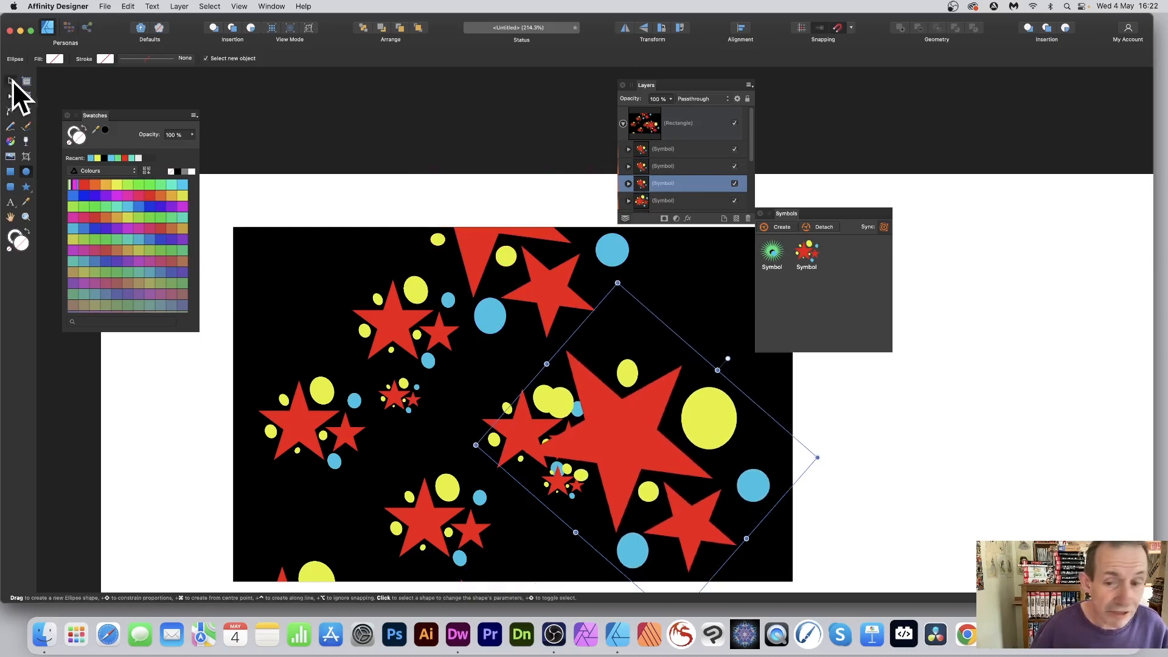
pyautogui.click(12, 81)
pyautogui.moveTo(601, 394); pyautogui.dragTo(674, 345)
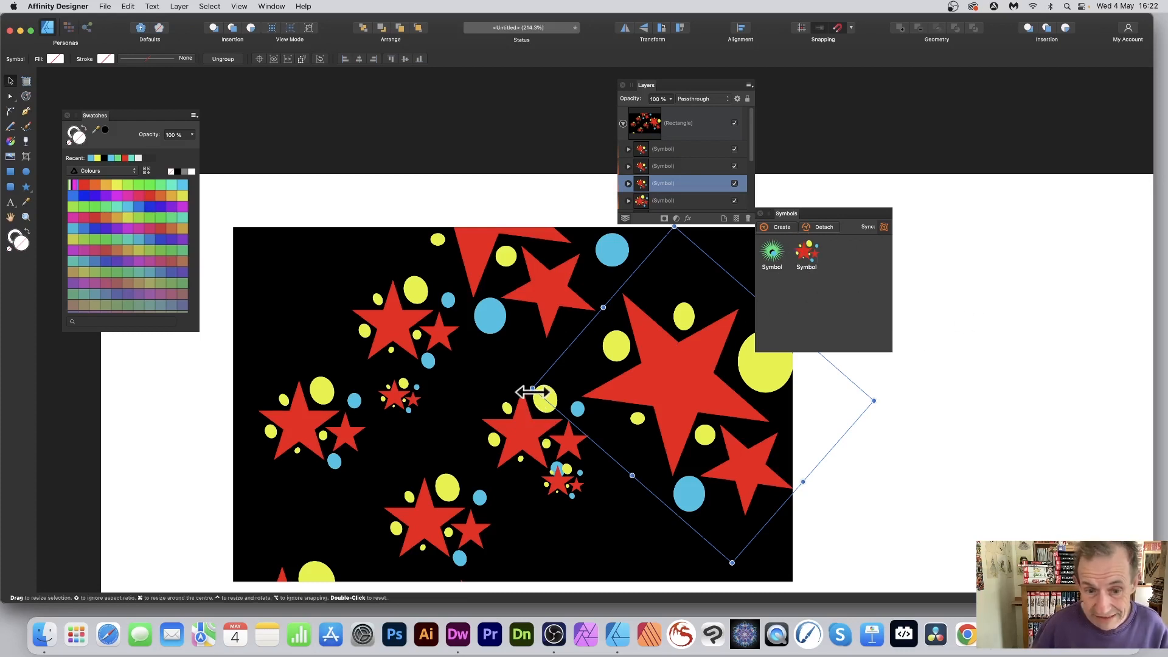
pyautogui.moveTo(536, 389); pyautogui.dragTo(574, 384)
pyautogui.moveTo(698, 382); pyautogui.dragTo(655, 374)
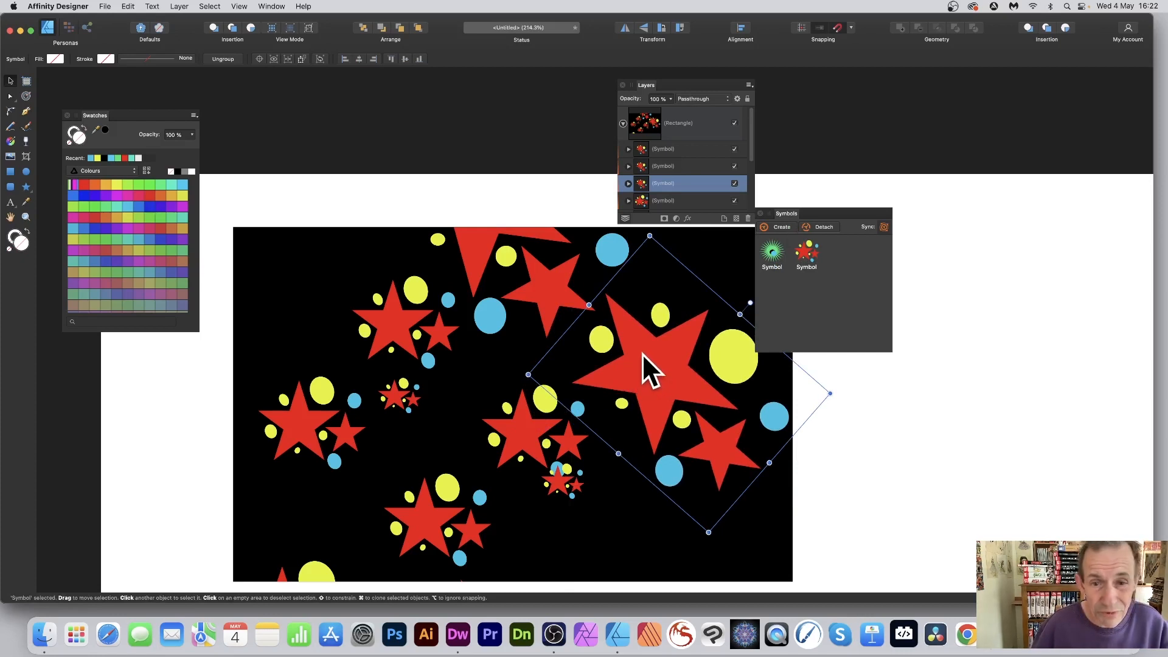
# Move the upper-left symbol instance into the rectangle's corner, enlarge it, and place large copies along the other edges.
pyautogui.moveTo(353, 307); pyautogui.dragTo(272, 249)
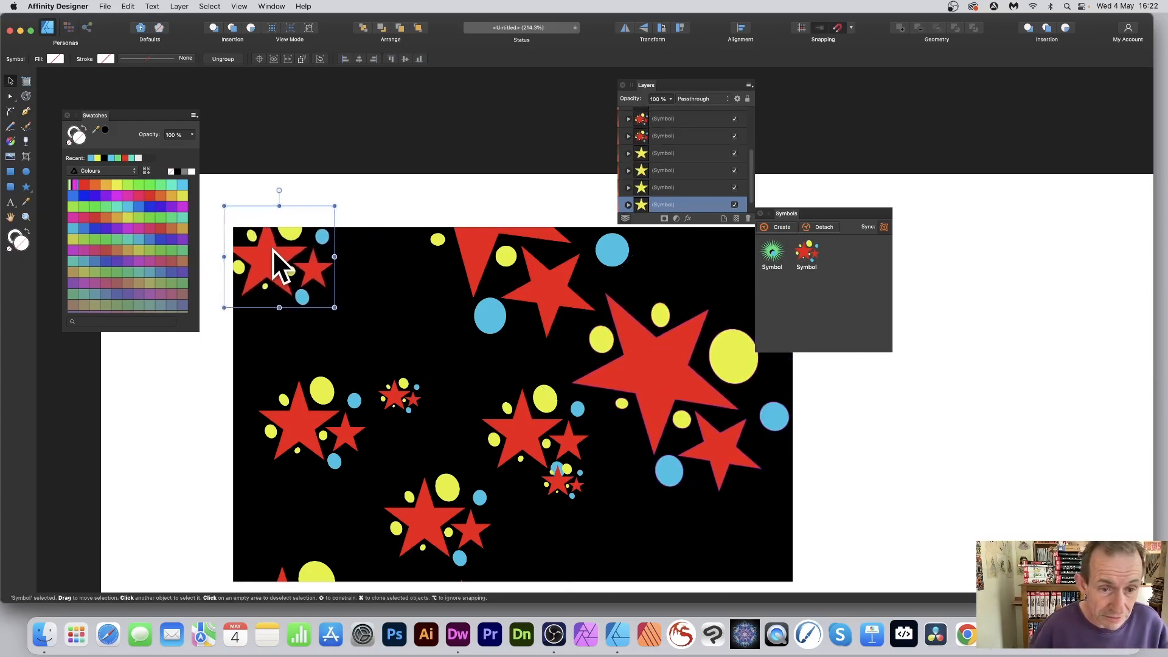
pyautogui.moveTo(335, 300); pyautogui.dragTo(428, 386)
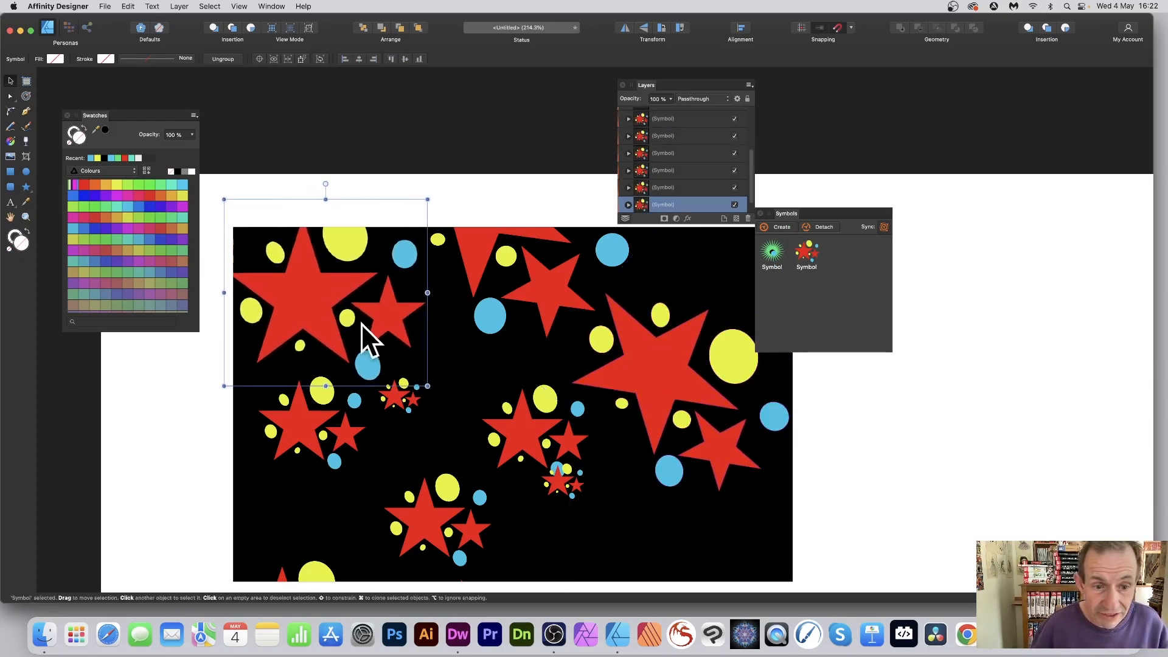
pyautogui.moveTo(326, 299); pyautogui.dragTo(703, 245)
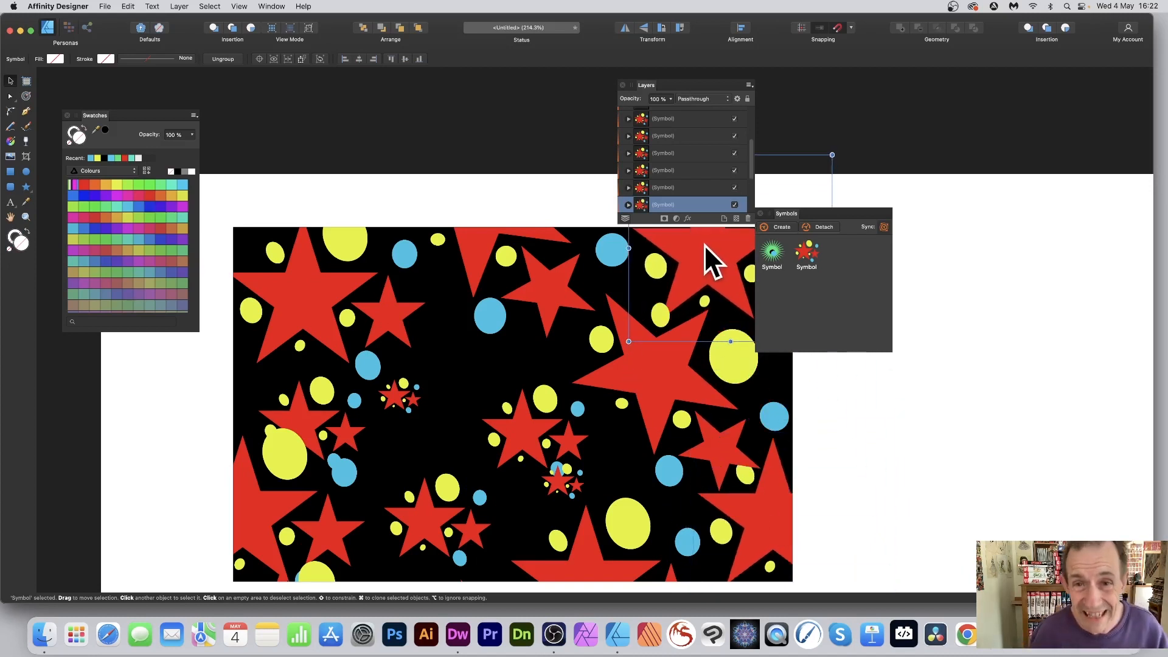
# Hide and show the first blue ellipse inside the topmost symbol instance twice.
pyautogui.scroll(5, 640, 127)
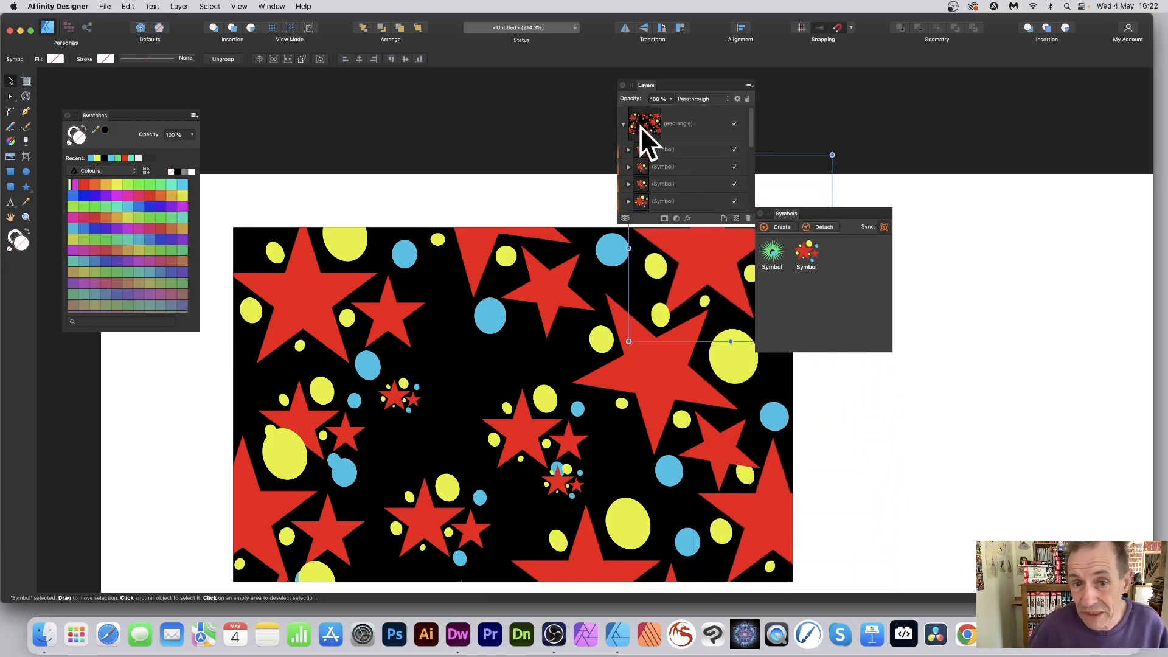
pyautogui.click(628, 149)
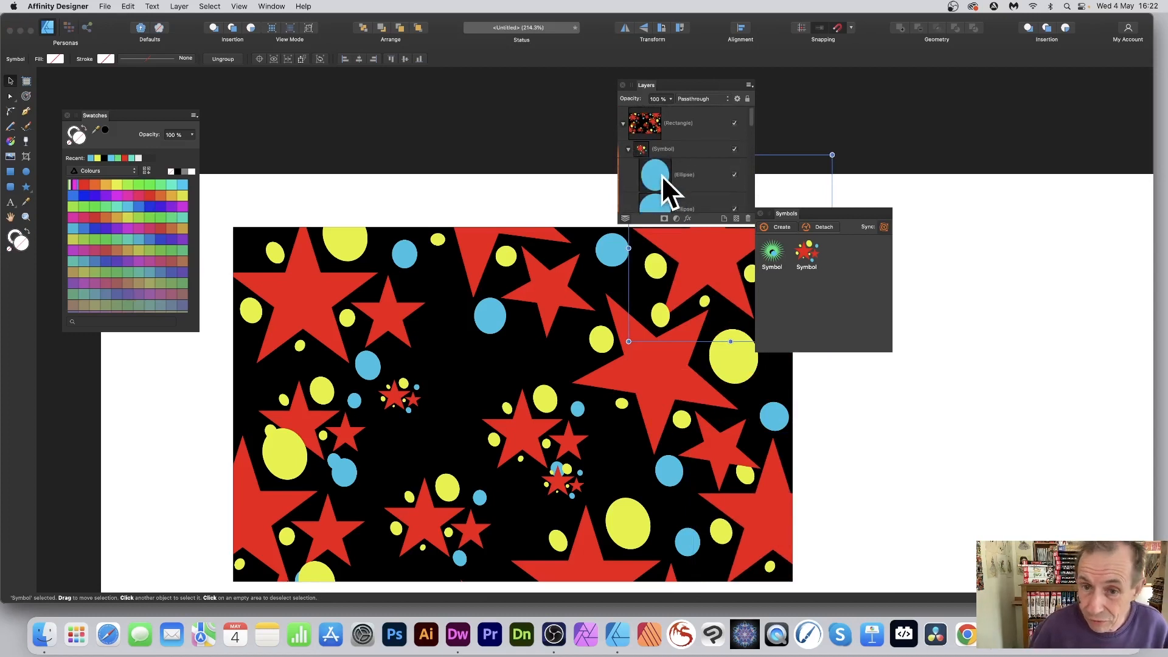
pyautogui.click(662, 175)
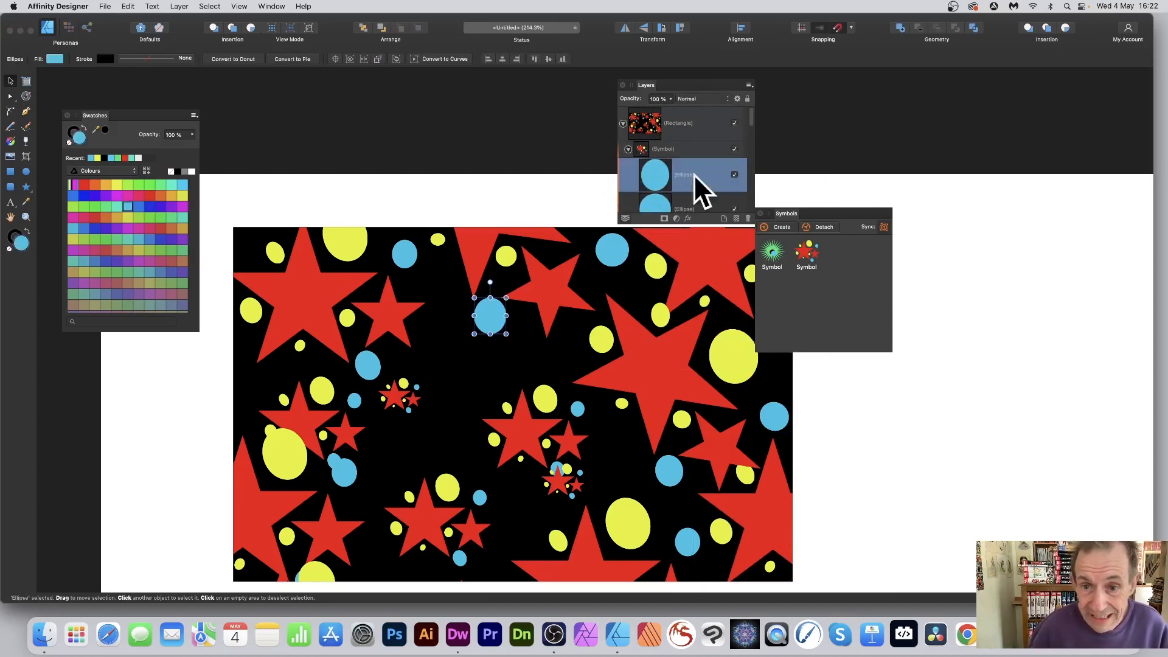
pyautogui.click(735, 175)
pyautogui.click(735, 174)
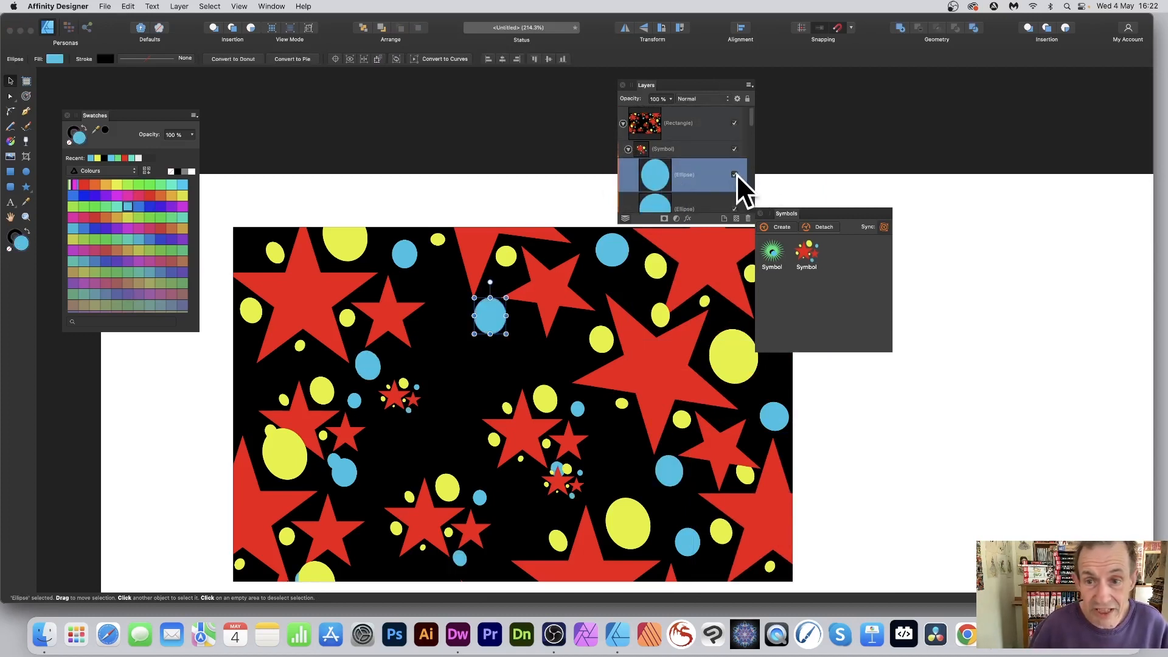
pyautogui.click(735, 175)
pyautogui.click(735, 175)
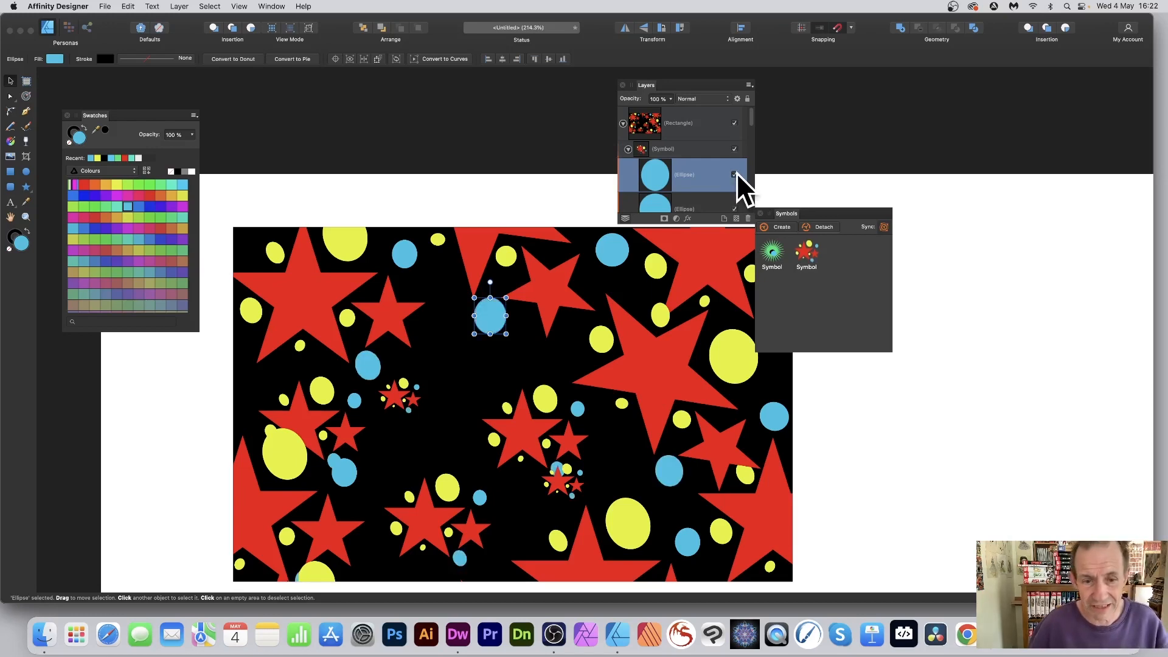
# Move the rectangle with its pattern slightly up and left, and rearrange the Layers and Symbols panels.
pyautogui.click(470, 320)
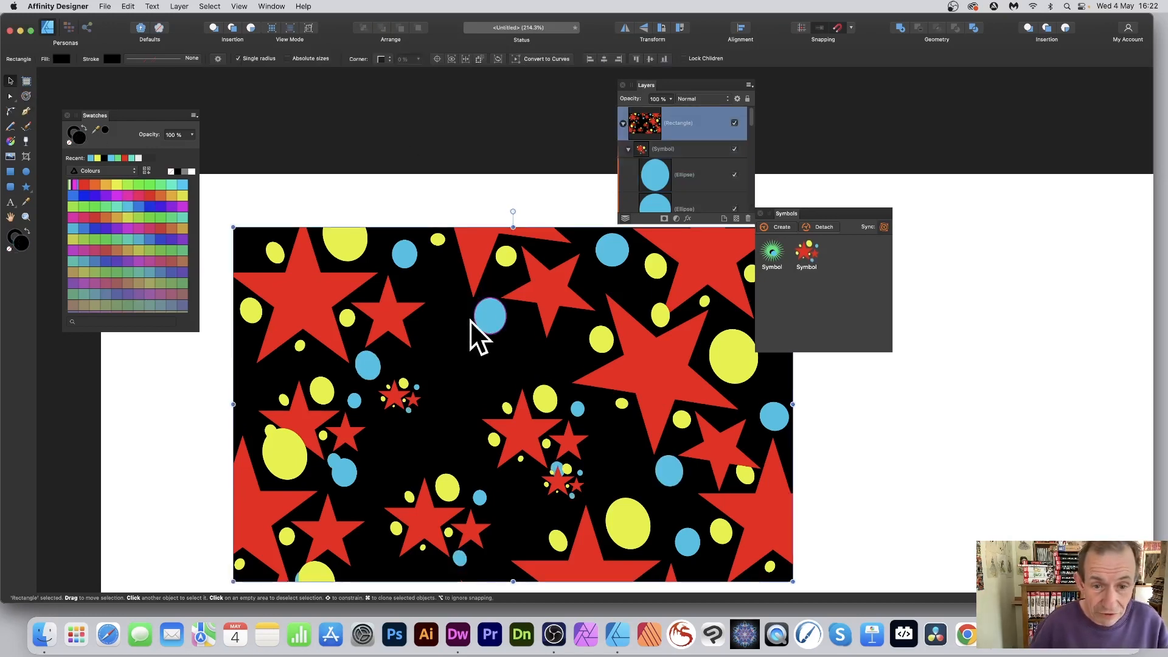
pyautogui.moveTo(431, 323); pyautogui.dragTo(410, 290)
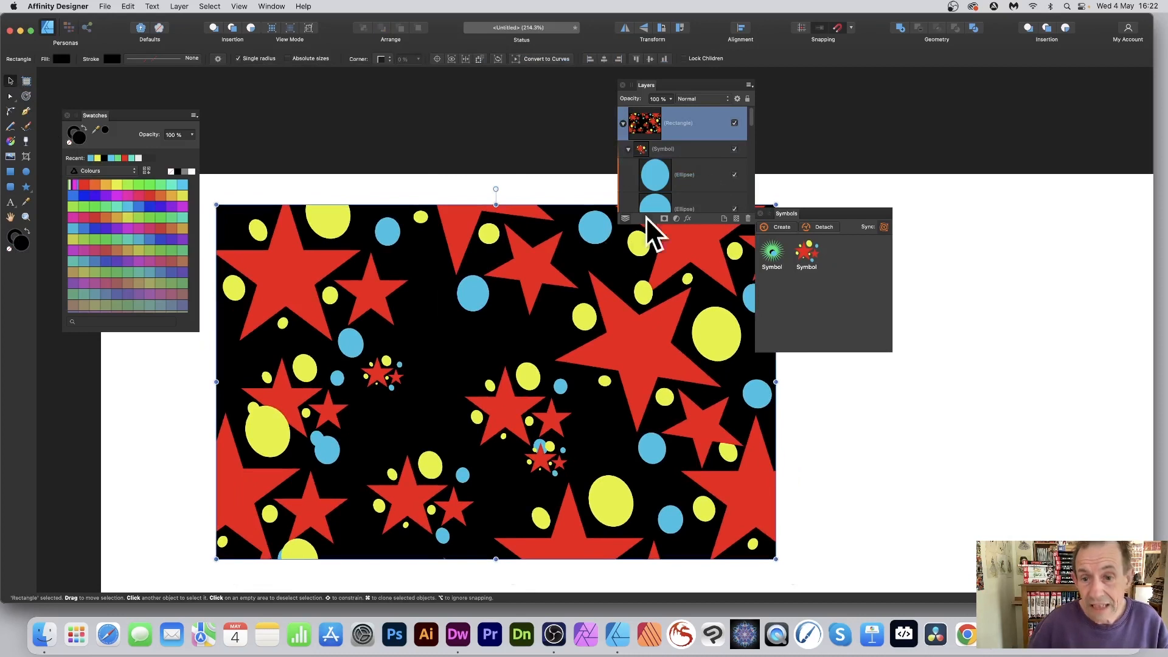
pyautogui.moveTo(649, 85); pyautogui.dragTo(931, 153)
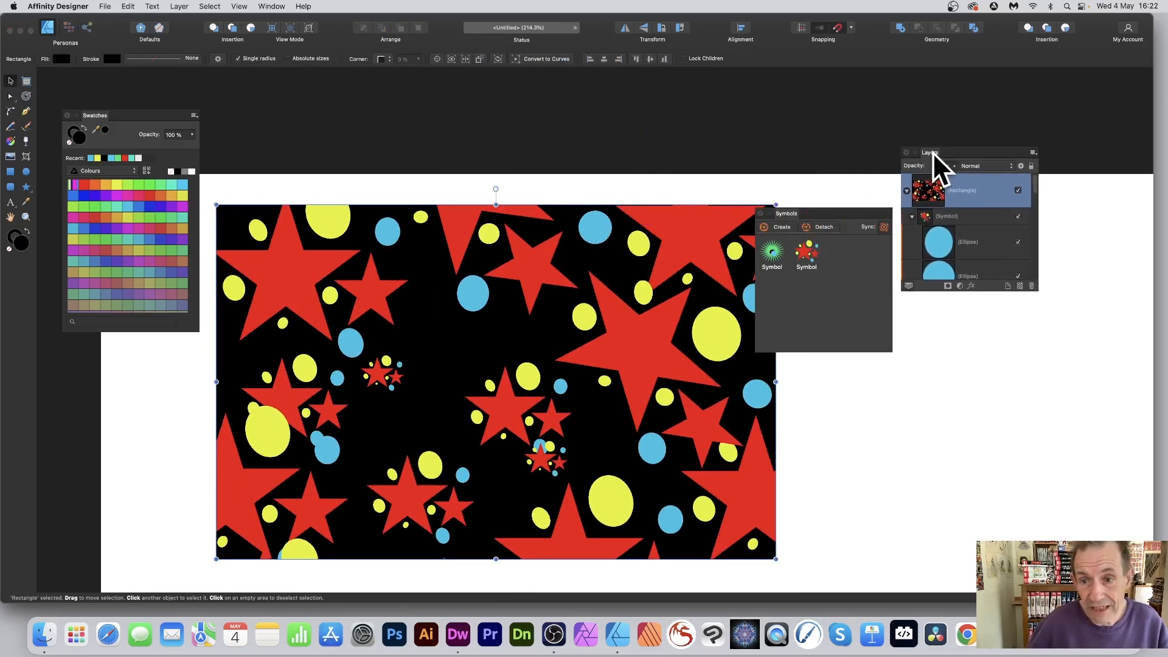
pyautogui.moveTo(787, 214); pyautogui.dragTo(945, 334)
pyautogui.scroll(-3, 459, 286)
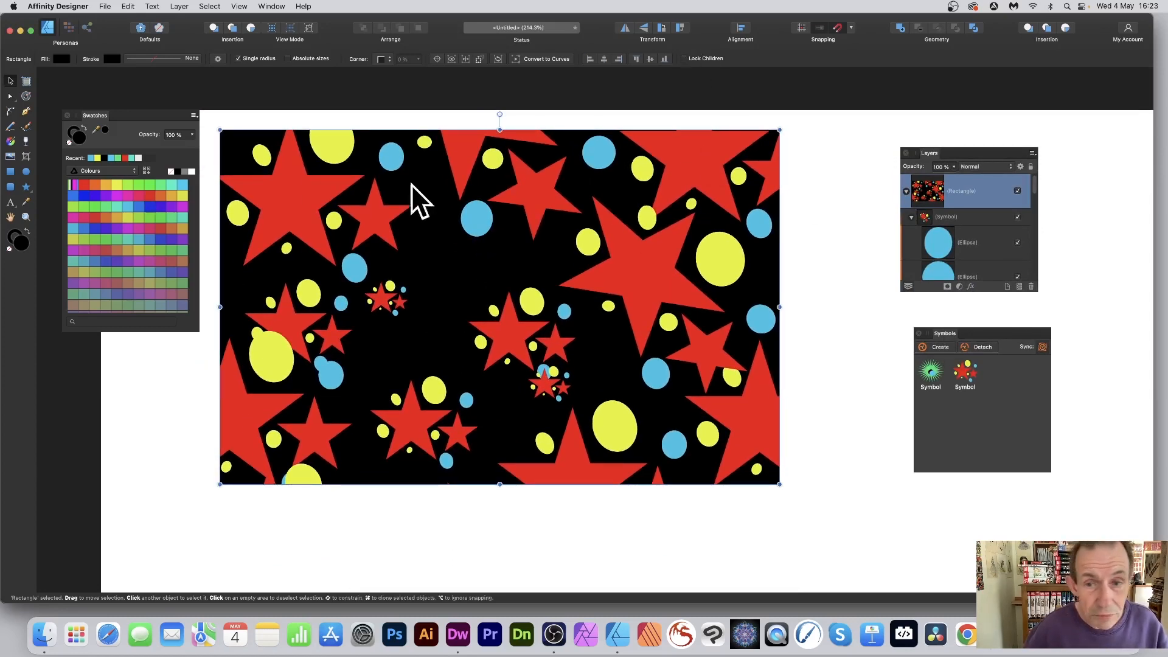
pyautogui.moveTo(940, 152); pyautogui.dragTo(747, 140)
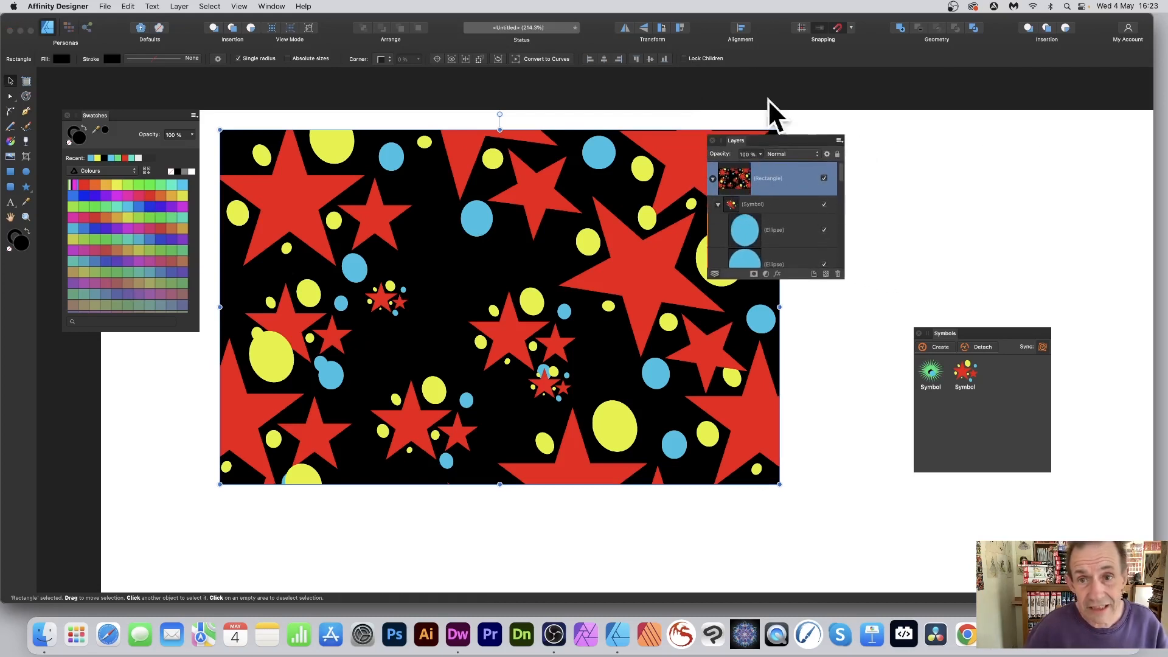
# Shift the rectangle slightly over its locked contents, turn off Lock Children and move rectangle and stars together up and left.
pyautogui.moveTo(632, 342)
pyautogui.mouseDown()
pyautogui.moveTo(486, 264)
pyautogui.moveTo(696, 352)
pyautogui.moveTo(772, 418)
pyautogui.moveTo(597, 332)
pyautogui.moveTo(782, 227)
pyautogui.moveTo(586, 422)
pyautogui.moveTo(668, 371)
pyautogui.moveTo(586, 326)
pyautogui.moveTo(637, 349)
pyautogui.mouseUp()
pyautogui.click(684, 59)
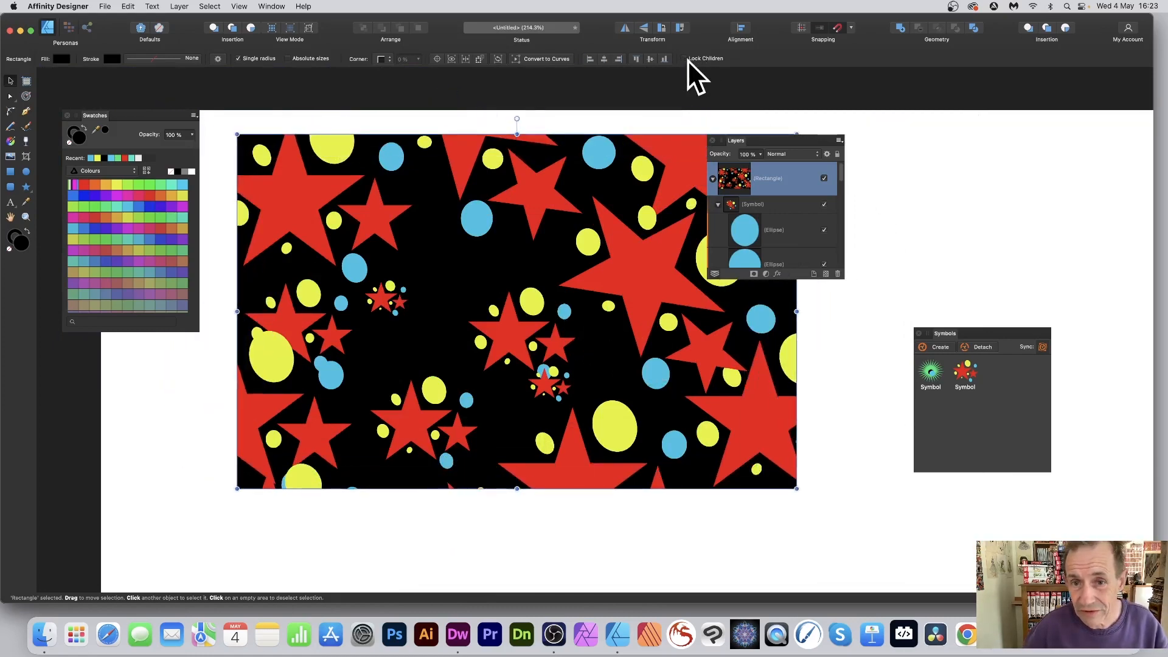
pyautogui.moveTo(600, 279); pyautogui.dragTo(528, 240)
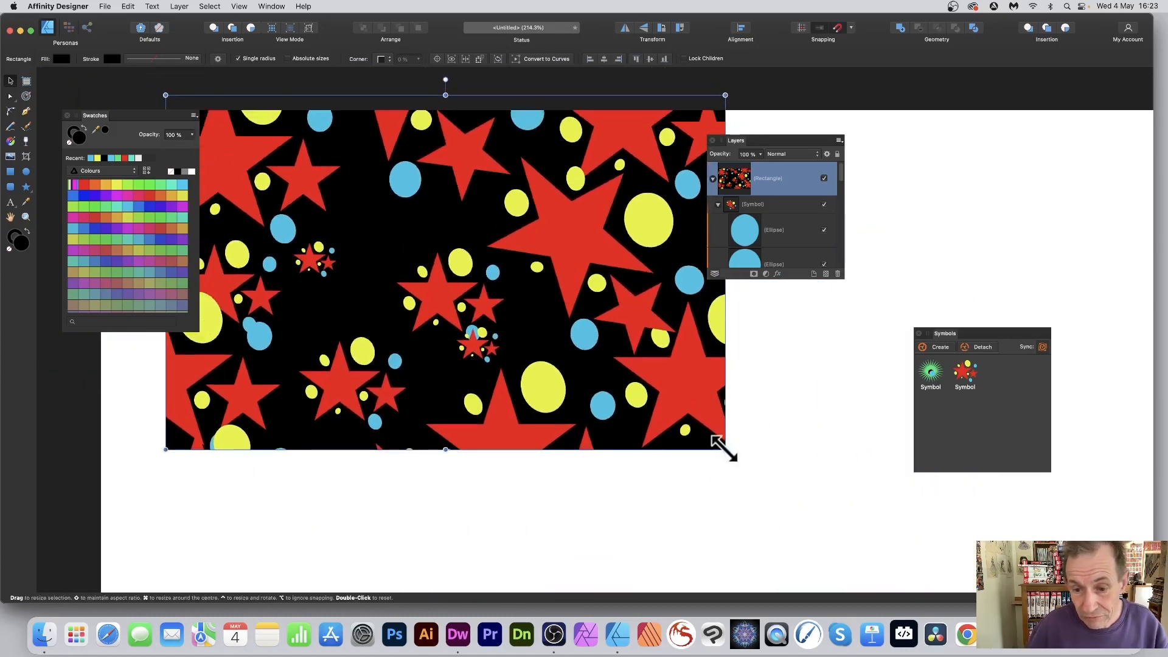
# Scale the whole rectangle pattern down, rotate it clockwise to a diagonal angle, and enlarge it again on the page.
pyautogui.moveTo(722, 449); pyautogui.dragTo(476, 288)
pyautogui.moveTo(392, 197); pyautogui.dragTo(433, 291)
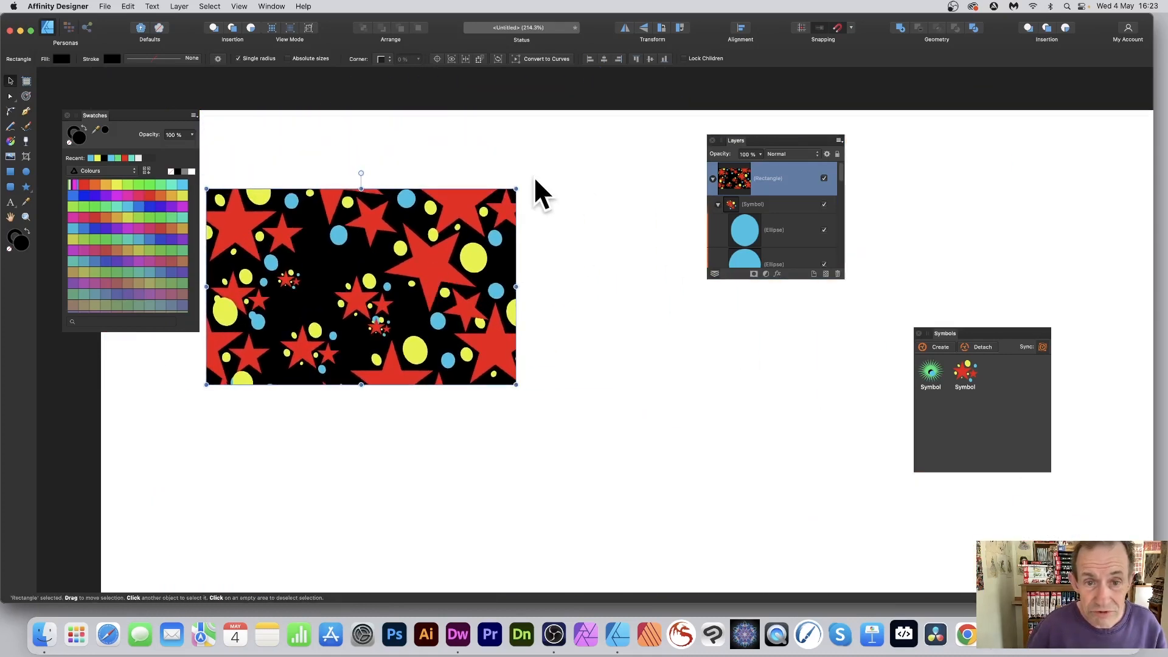
pyautogui.moveTo(517, 183); pyautogui.dragTo(512, 278)
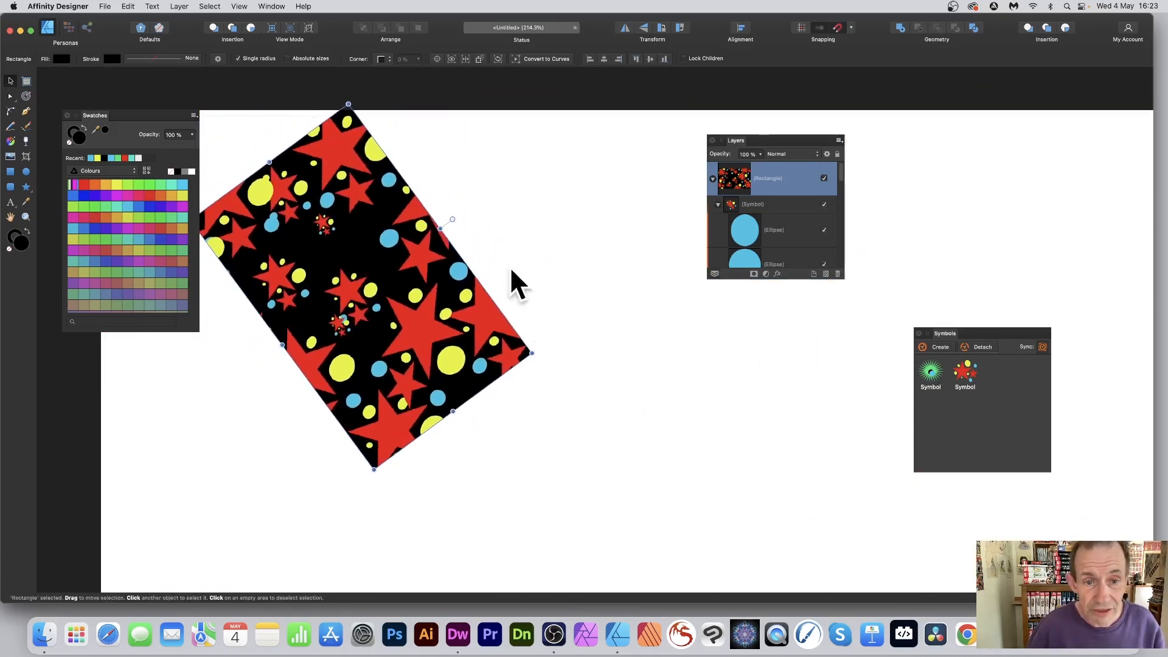
pyautogui.moveTo(438, 227); pyautogui.dragTo(627, 175)
pyautogui.moveTo(433, 278); pyautogui.dragTo(440, 376)
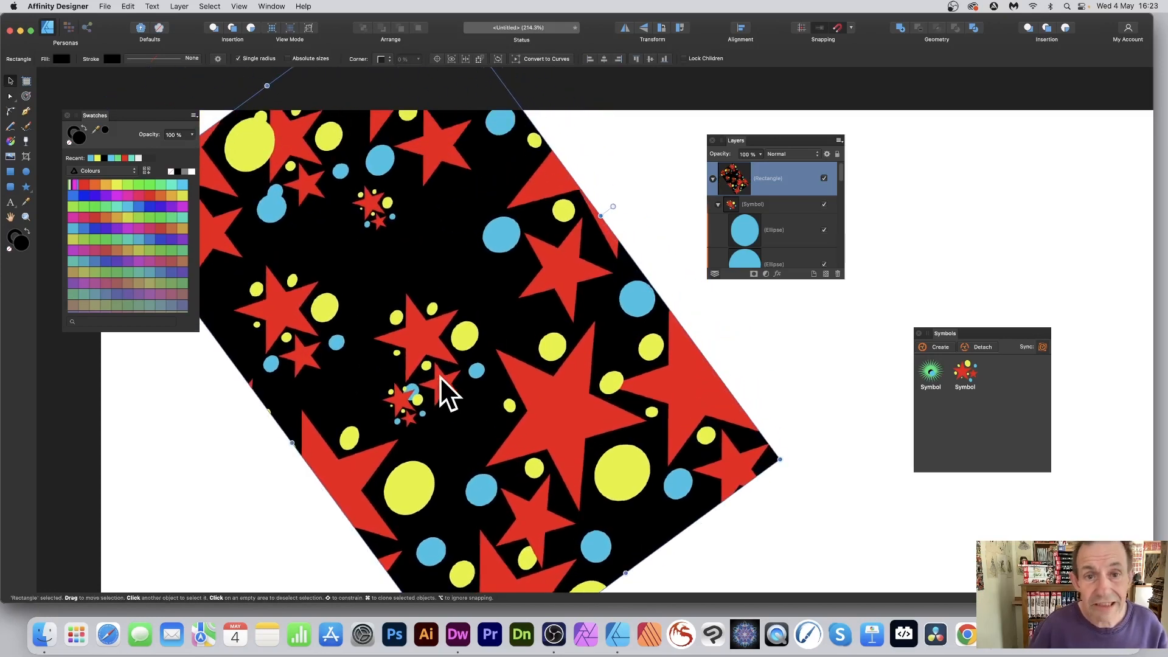
# Add several copies of the blue ellipse beside the smaller star in the symbol instance, sizing the last one about 67 px across.
pyautogui.click(754, 243)
pyautogui.scroll(-5, 766, 245)
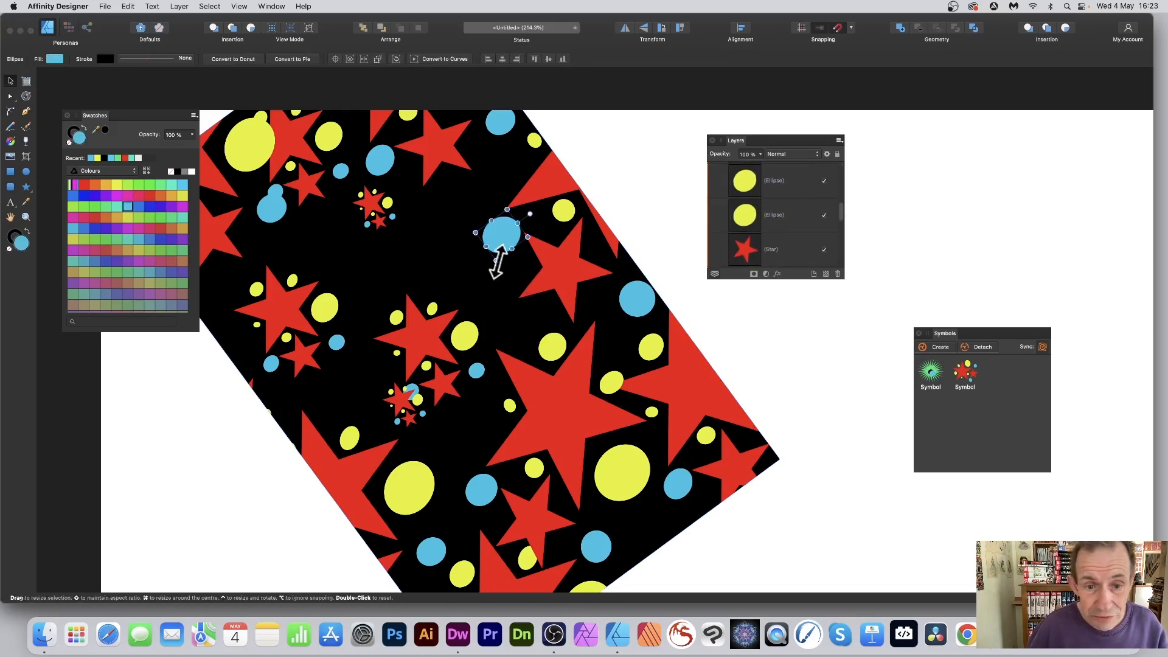
pyautogui.moveTo(498, 262)
pyautogui.mouseDown()
pyautogui.moveTo(475, 305)
pyautogui.moveTo(514, 271)
pyautogui.moveTo(461, 213)
pyautogui.moveTo(494, 278)
pyautogui.moveTo(515, 162)
pyautogui.moveTo(421, 266)
pyautogui.moveTo(435, 259)
pyautogui.mouseUp()
pyautogui.moveTo(427, 300); pyautogui.dragTo(430, 279)
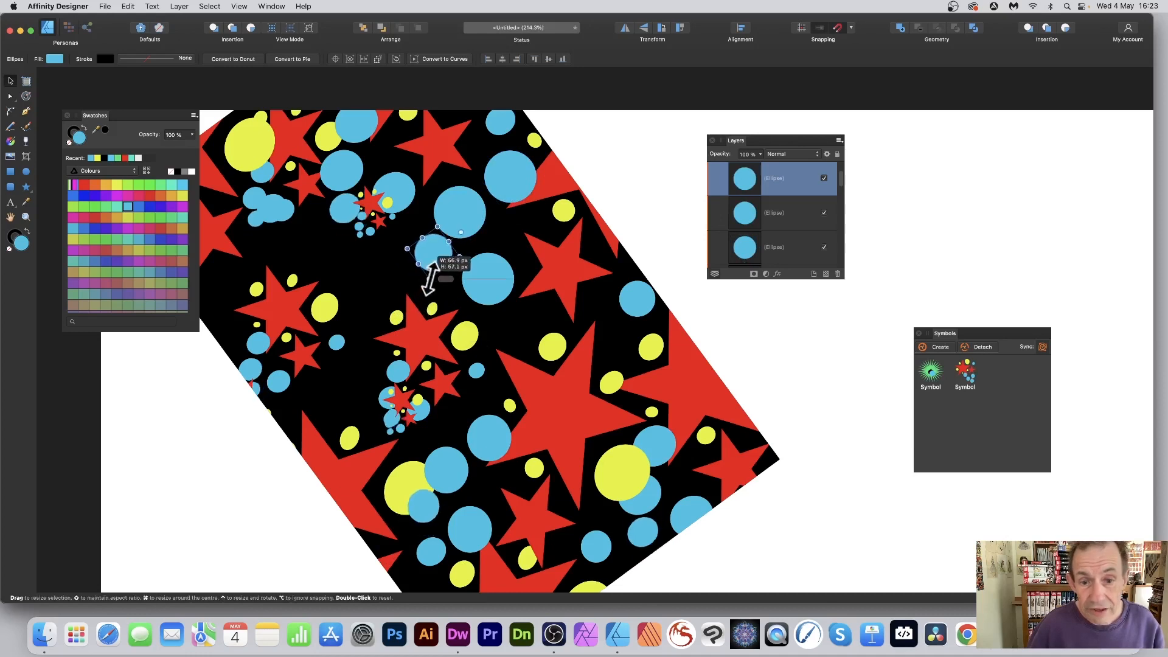
# Set the smaller red star inside the symbol instance to 20 points.
pyautogui.click(551, 263)
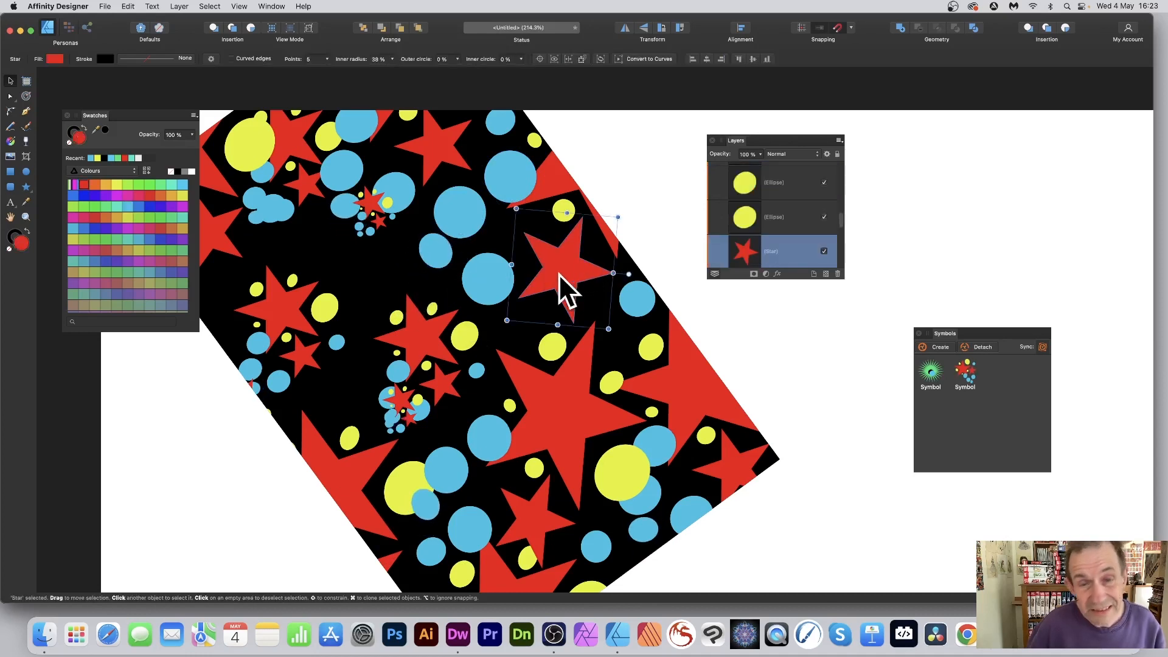
pyautogui.click(327, 59)
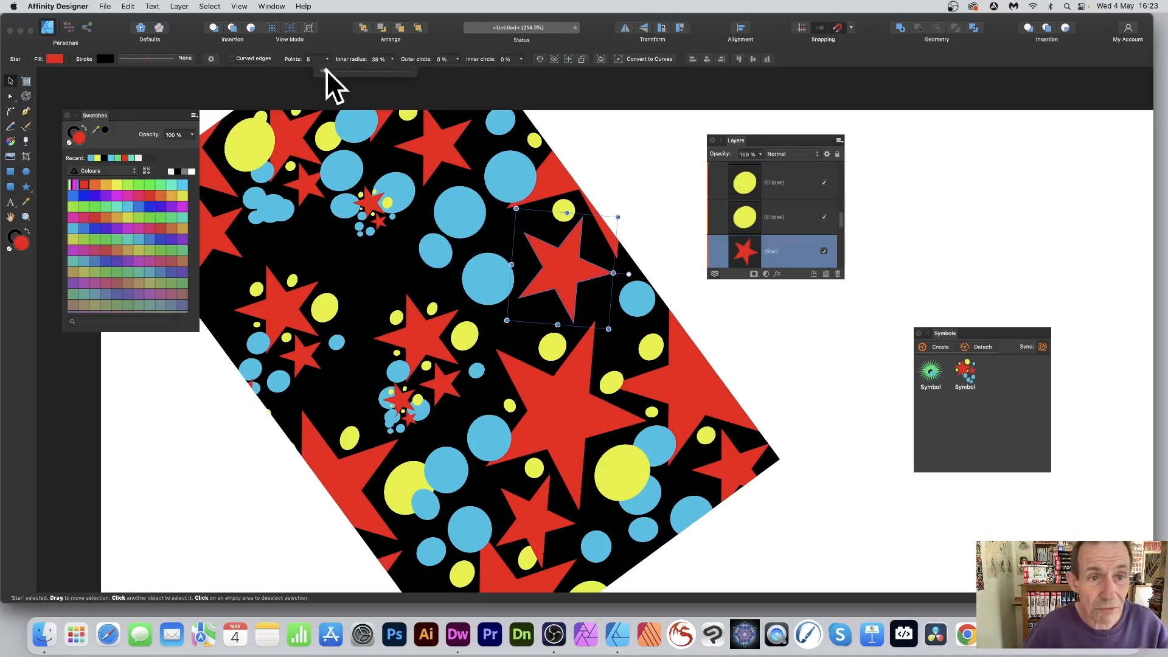
pyautogui.moveTo(326, 69); pyautogui.dragTo(355, 70)
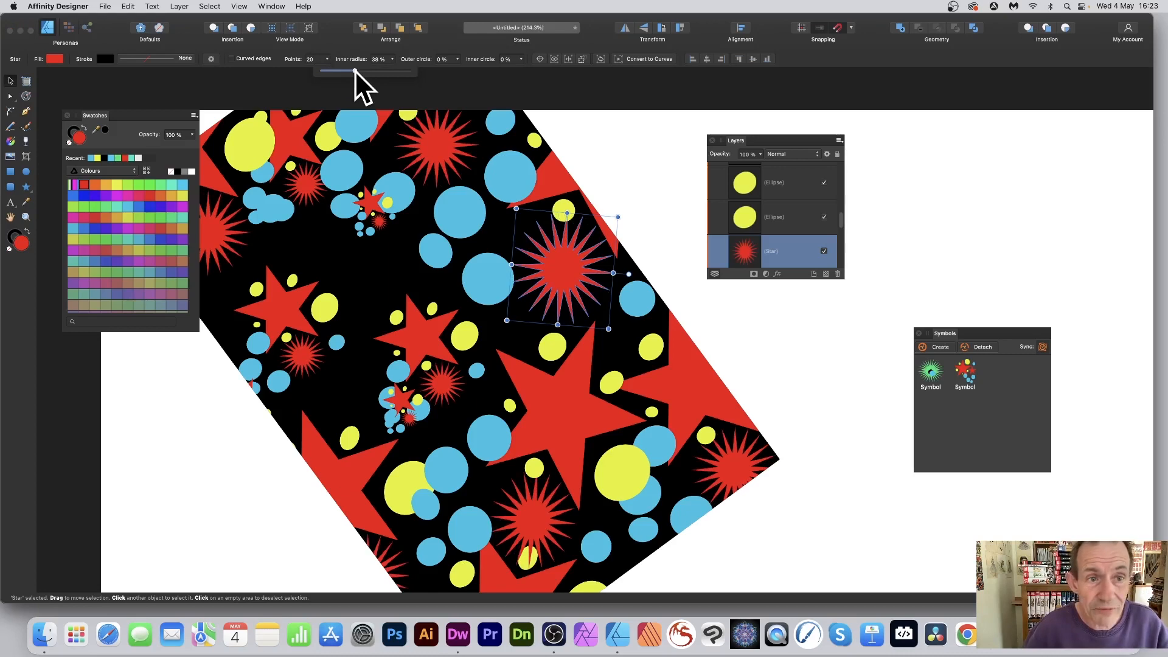
# Try yellow and vivid blue fills on the many-pointed star, settling on a muted blue.
pyautogui.click(181, 195)
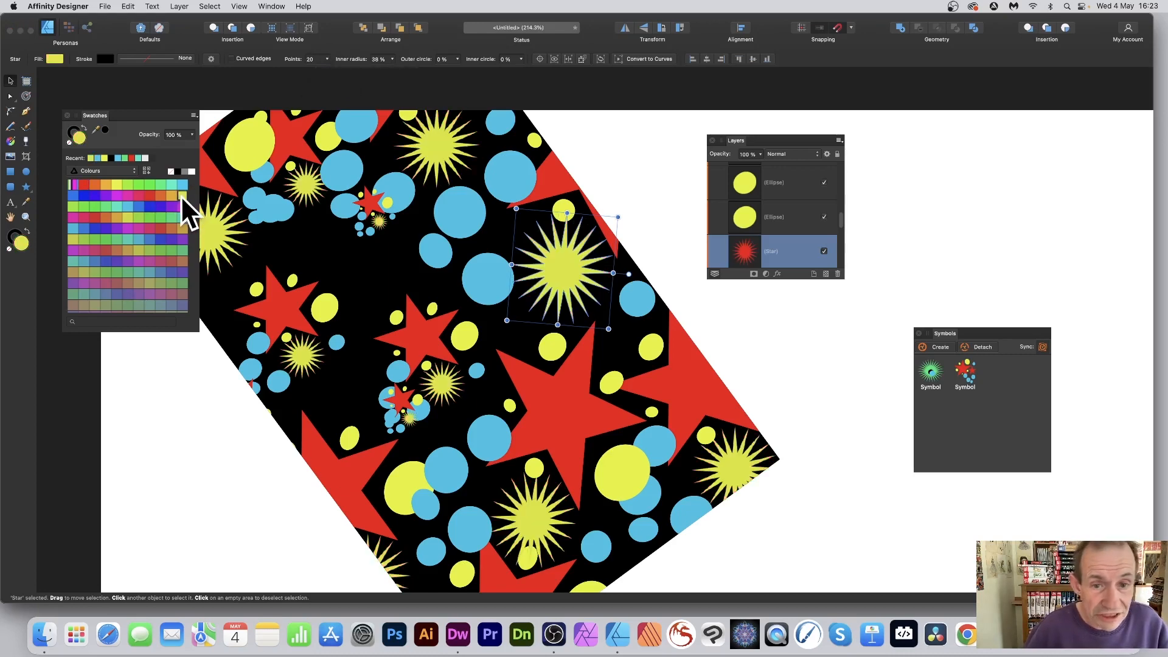
pyautogui.click(128, 206)
pyautogui.click(98, 194)
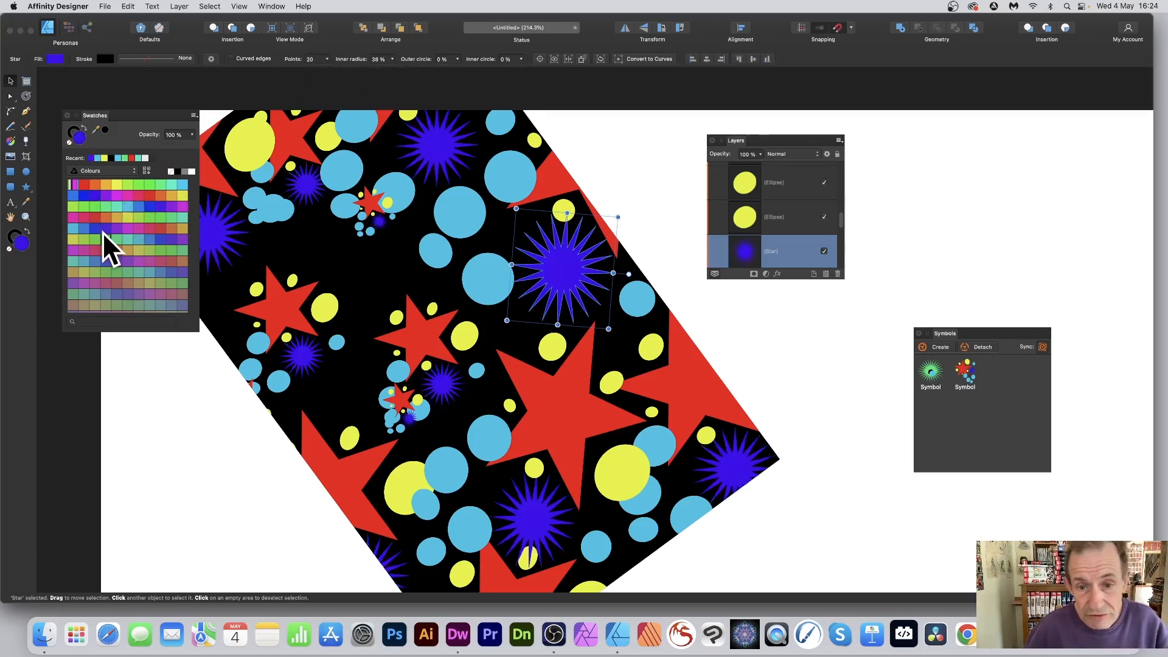
pyautogui.click(107, 239)
pyautogui.click(109, 251)
pyautogui.click(106, 261)
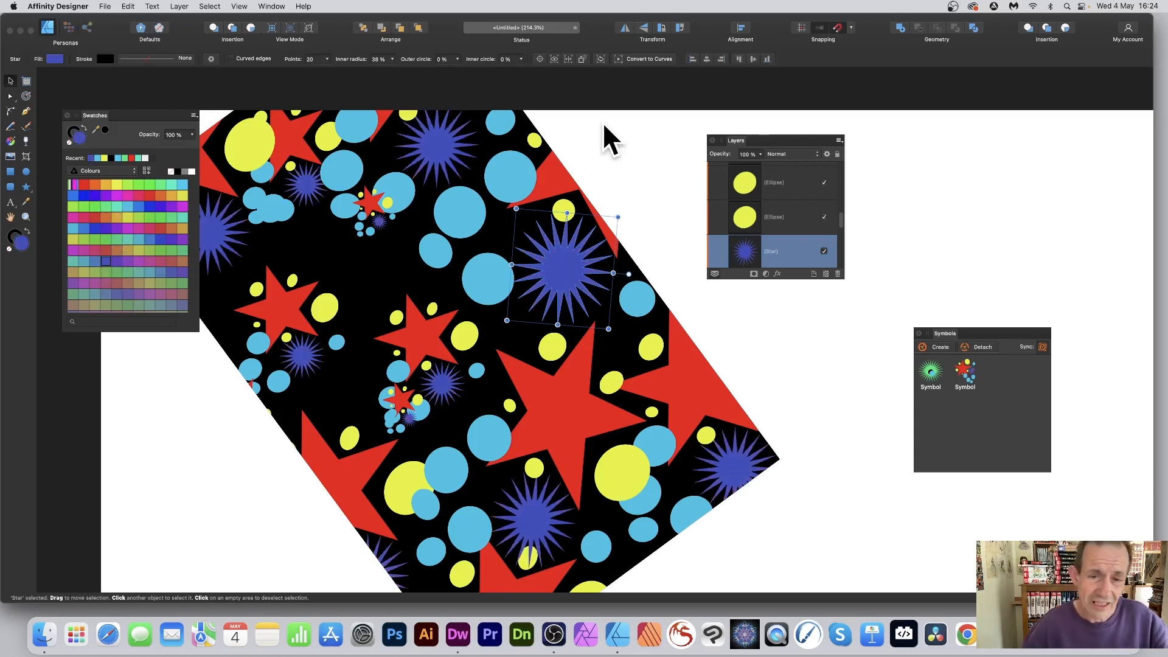
# Select the parent rectangle that contains the whole symbol pattern.
pyautogui.scroll(4, 791, 193)
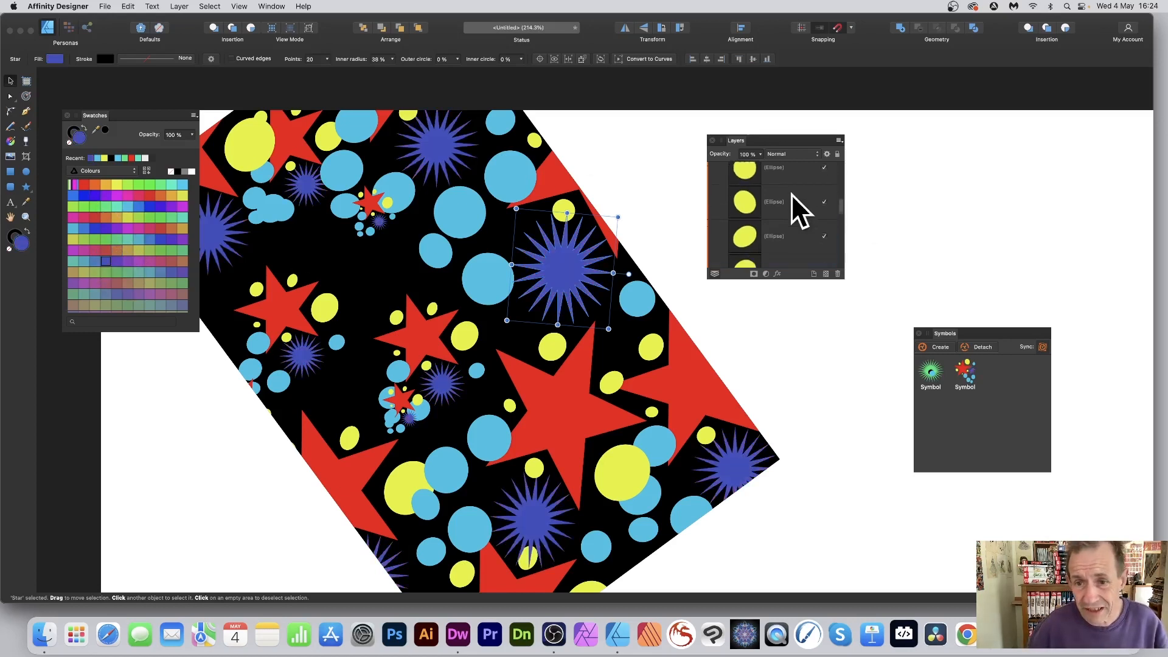
pyautogui.scroll(2, 795, 196)
pyautogui.click(733, 204)
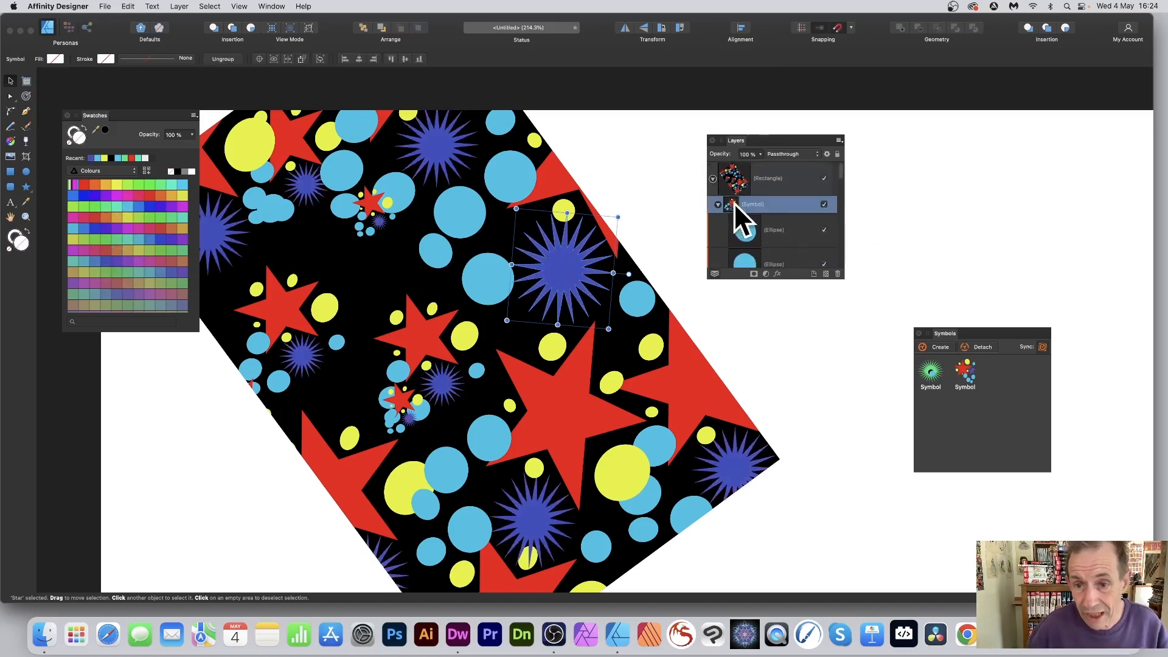
pyautogui.click(738, 177)
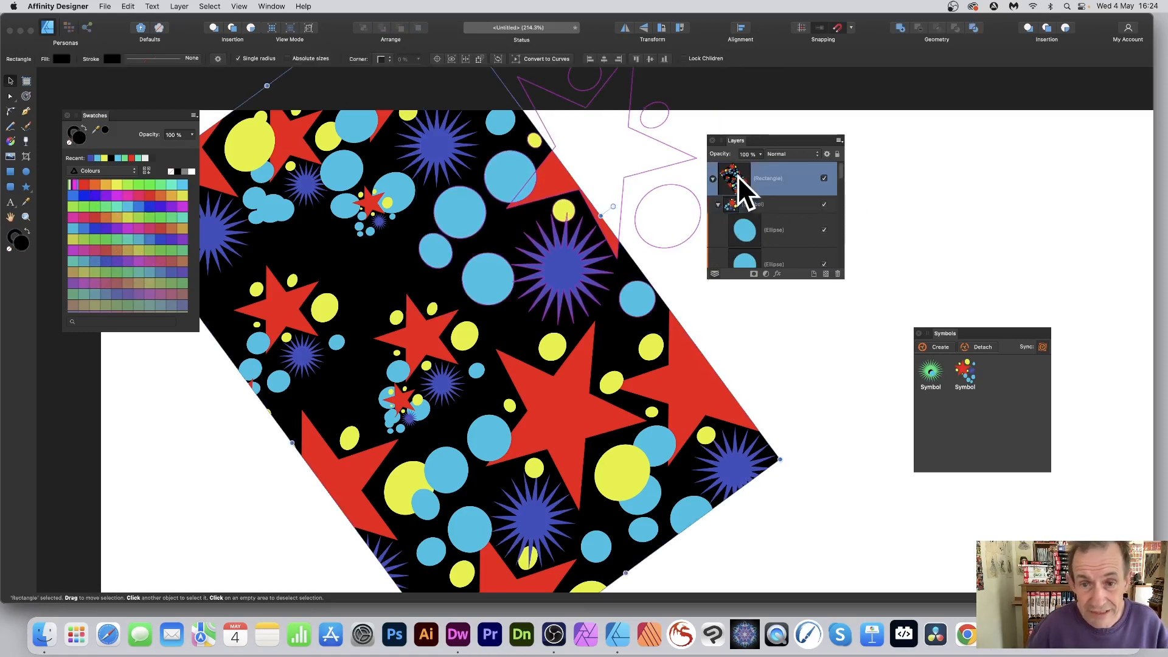